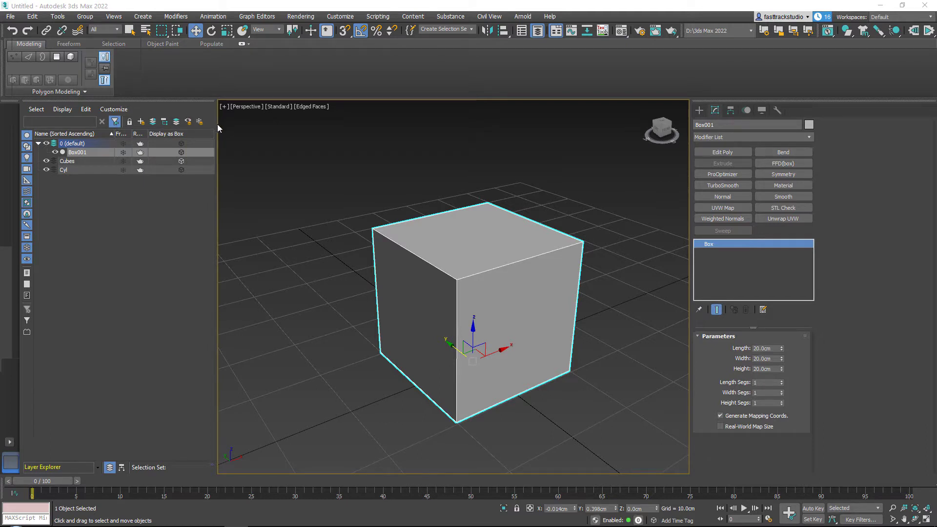
Narrow the Layer Explorer so the Perspective viewport gets more room around the box.
{"action": "left_click_drag", "start_coordinate": [218, 125], "coordinate": [114, 126]}
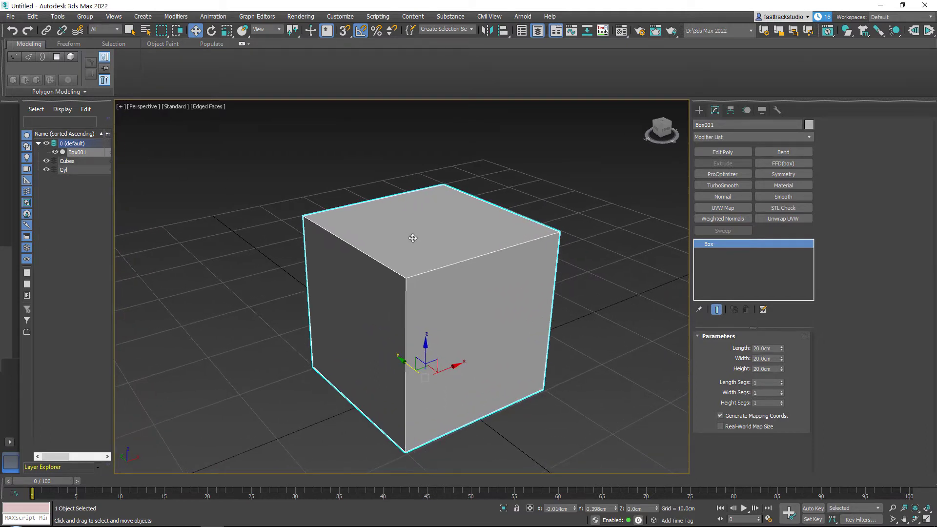
{"action": "middle_click_drag", "start_coordinate": [413, 238], "coordinate": [376, 266], "text": "alt"}
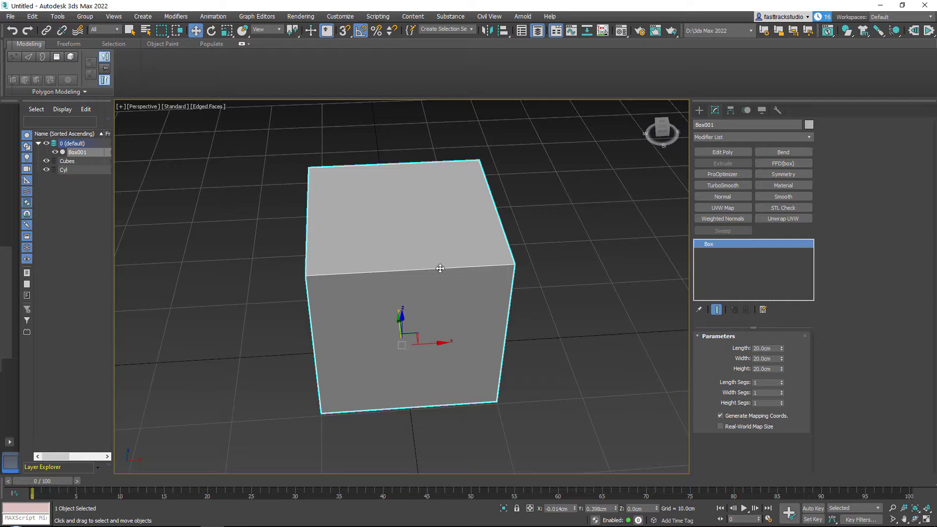
{"action": "middle_click_drag", "start_coordinate": [531, 226], "coordinate": [483, 243], "text": "alt"}
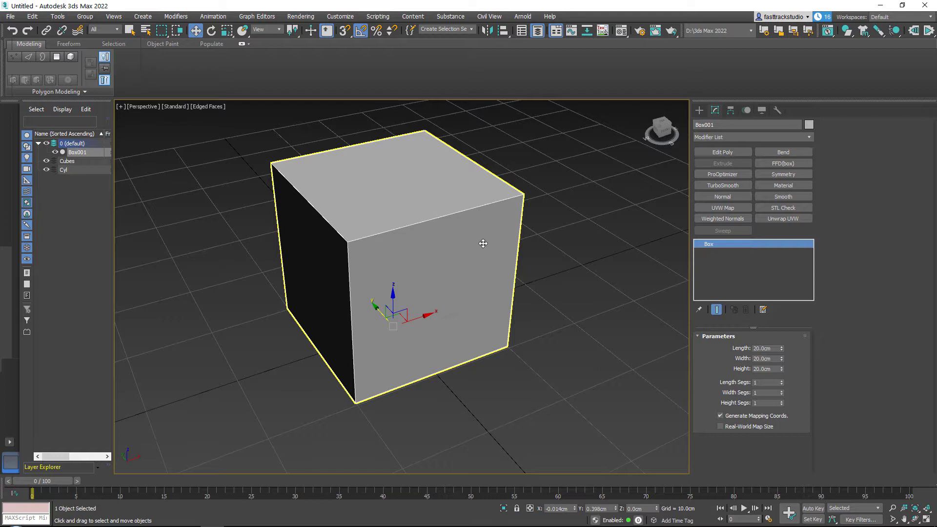
Try 4 length segments and 3 width segments on the box, resetting each count to 1.
{"action": "left_click", "coordinate": [782, 380]}
{"action": "left_click", "coordinate": [782, 381]}
{"action": "left_click", "coordinate": [782, 381]}
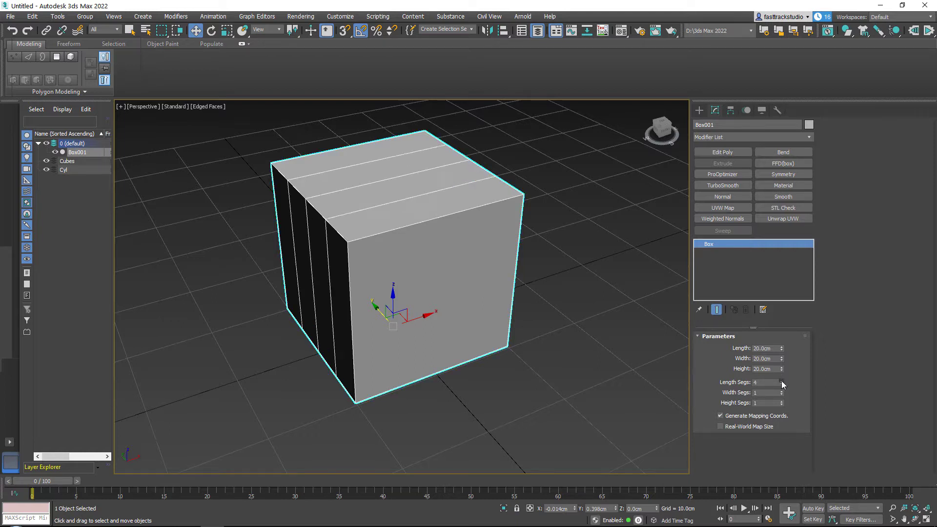
{"action": "left_click", "coordinate": [781, 384]}
{"action": "left_click", "coordinate": [782, 384]}
{"action": "left_click", "coordinate": [781, 385]}
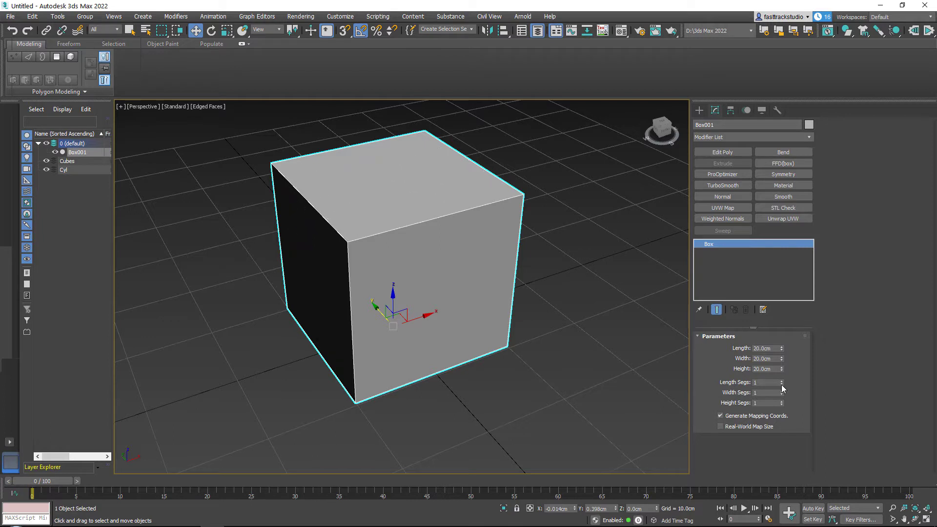
{"action": "left_click", "coordinate": [782, 391]}
{"action": "left_click", "coordinate": [782, 390]}
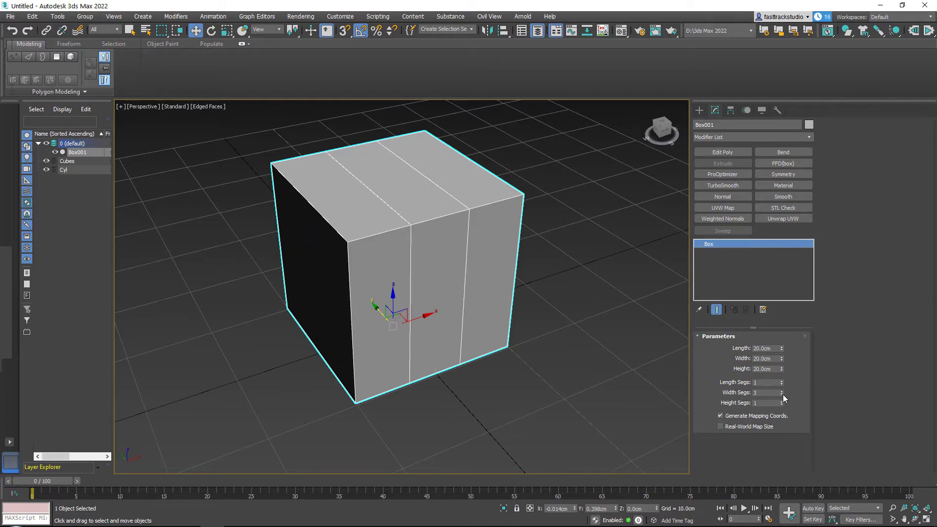
{"action": "left_click", "coordinate": [783, 394]}
{"action": "left_click", "coordinate": [783, 394]}
Convert the box to an Editable Poly.
{"action": "right_click", "coordinate": [422, 211]}
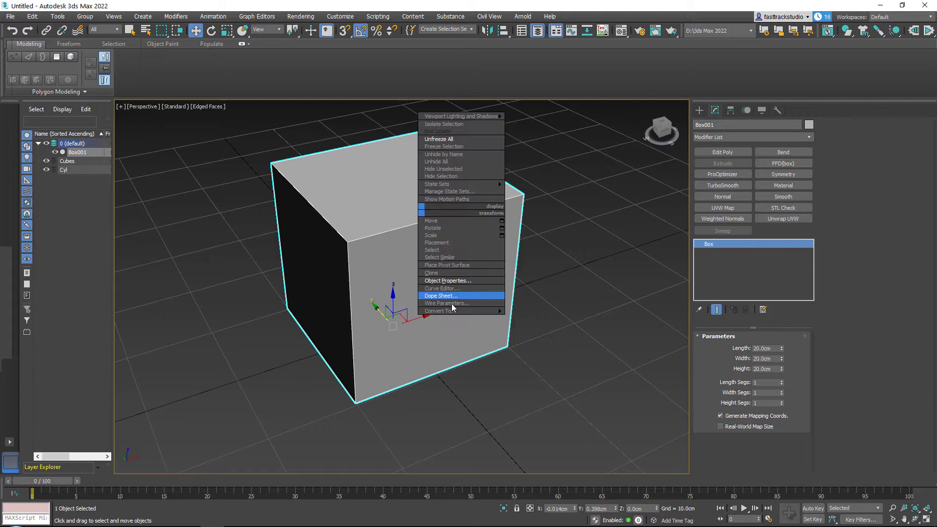
{"action": "mouse_move", "coordinate": [459, 312]}
{"action": "left_click", "coordinate": [517, 318]}
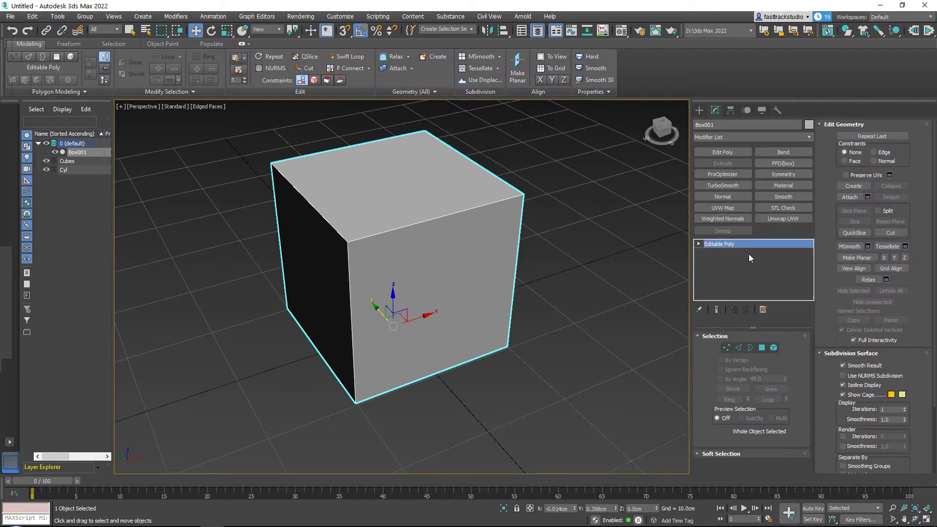
Insert five unevenly spaced vertical edge loops across the box's front face with Swift Loop.
{"action": "middle_click_drag", "start_coordinate": [520, 253], "coordinate": [522, 270]}
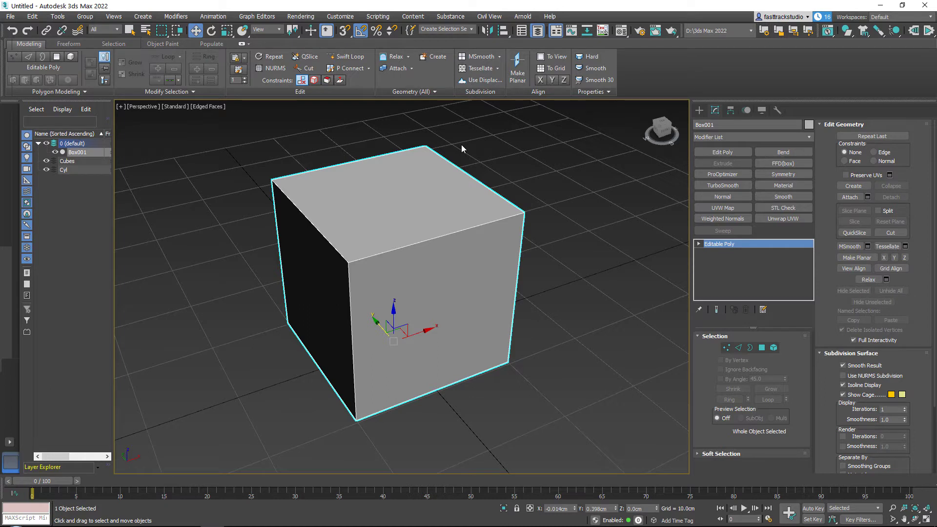
{"action": "left_click", "coordinate": [345, 57]}
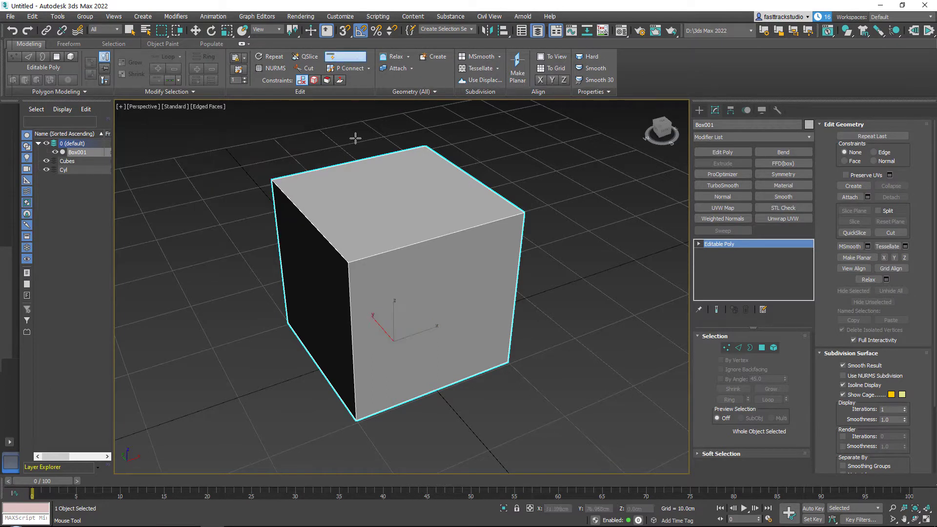
{"action": "left_click", "coordinate": [504, 224]}
{"action": "left_click", "coordinate": [453, 233]}
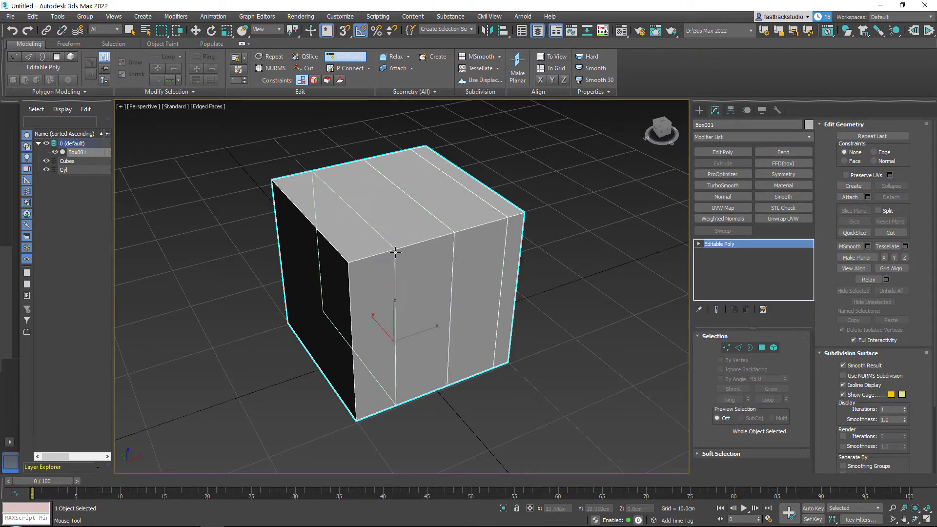
{"action": "left_click", "coordinate": [395, 252]}
{"action": "left_click", "coordinate": [376, 256]}
{"action": "left_click", "coordinate": [414, 246]}
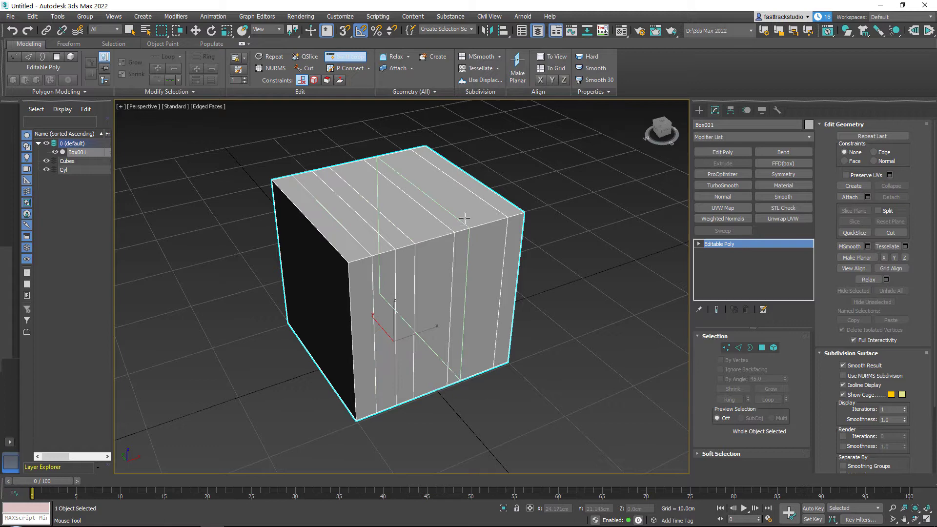
Insert five more Swift Loop edge loops crossing the first set on the top face, and finish the tool.
{"action": "left_click", "coordinate": [430, 213]}
{"action": "left_click", "coordinate": [391, 181]}
{"action": "left_click", "coordinate": [373, 166]}
{"action": "left_click", "coordinate": [402, 191]}
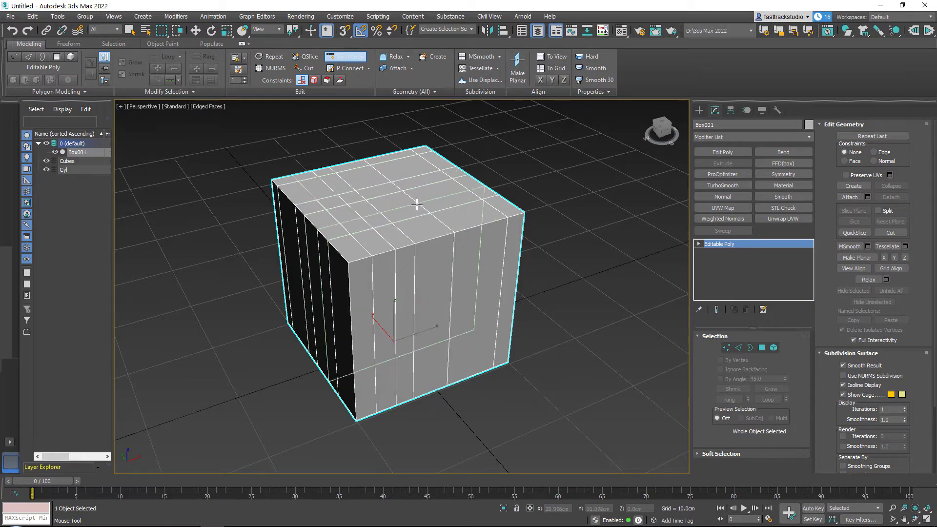
{"action": "left_click", "coordinate": [417, 205]}
{"action": "right_click", "coordinate": [423, 202]}
At vertex level, cut a zigzag edge line through existing grid vertices on the box's top face.
{"action": "mouse_move", "coordinate": [424, 201]}
{"action": "middle_mouse_down", "text": "alt"}
{"action": "mouse_move", "coordinate": [393, 224]}
{"action": "mouse_move", "coordinate": [409, 208]}
{"action": "middle_mouse_up", "text": "alt"}
{"action": "scroll", "coordinate": [390, 207], "scroll_direction": "up", "scroll_amount": 2}
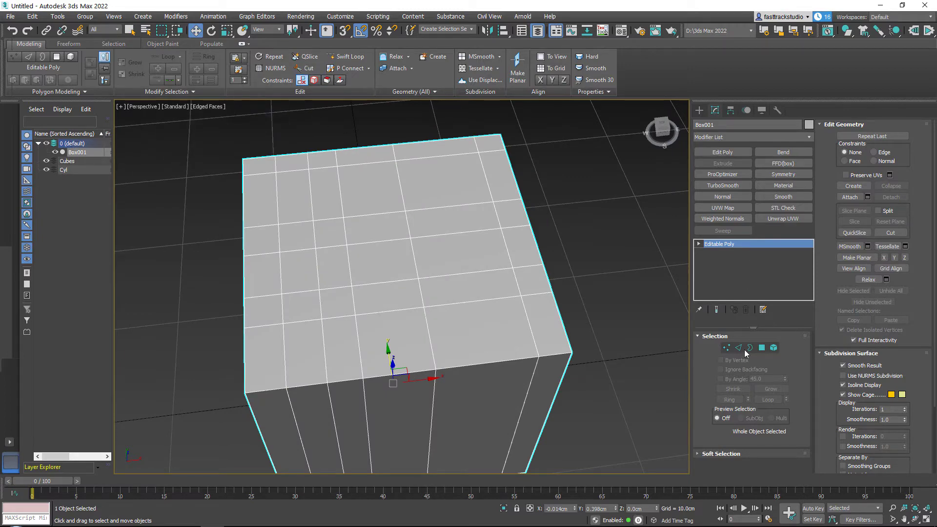
{"action": "left_click", "coordinate": [727, 348]}
{"action": "left_click", "coordinate": [545, 156]}
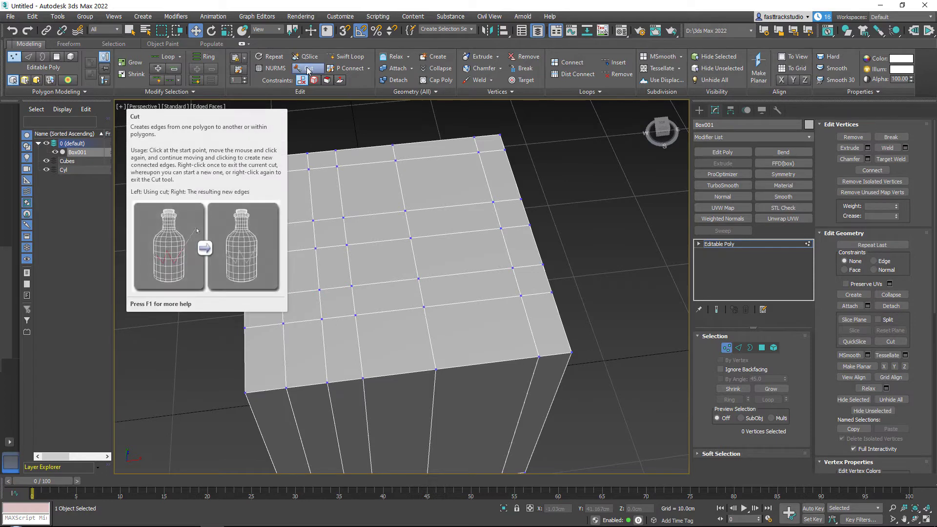
{"action": "left_click", "coordinate": [307, 69]}
{"action": "left_click", "coordinate": [278, 224]}
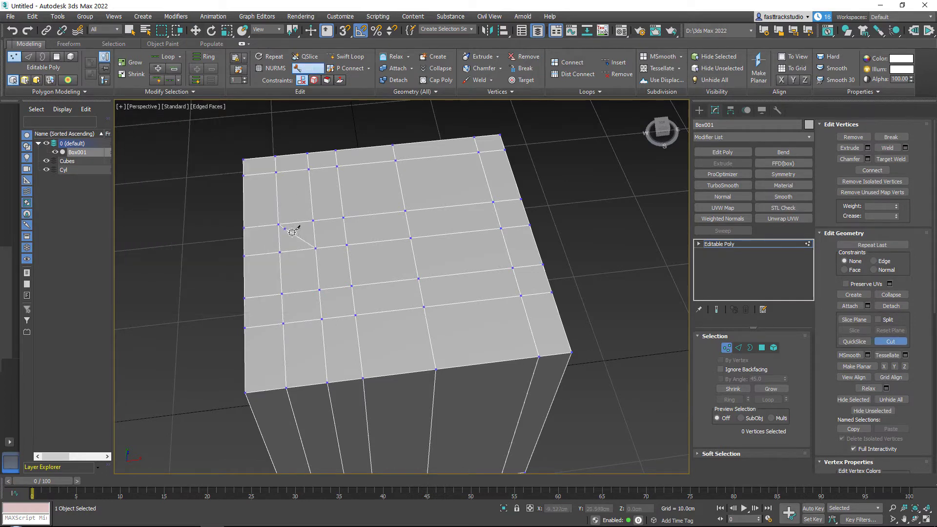
{"action": "left_click", "coordinate": [343, 217]}
{"action": "left_click", "coordinate": [410, 238]}
Continue the cut as a freehand zigzag back across the rear part of the top face, and end it.
{"action": "left_click", "coordinate": [439, 208]}
{"action": "left_click", "coordinate": [432, 156]}
{"action": "left_click", "coordinate": [416, 176]}
{"action": "left_click", "coordinate": [380, 174]}
{"action": "left_click", "coordinate": [369, 197]}
{"action": "left_click", "coordinate": [352, 175]}
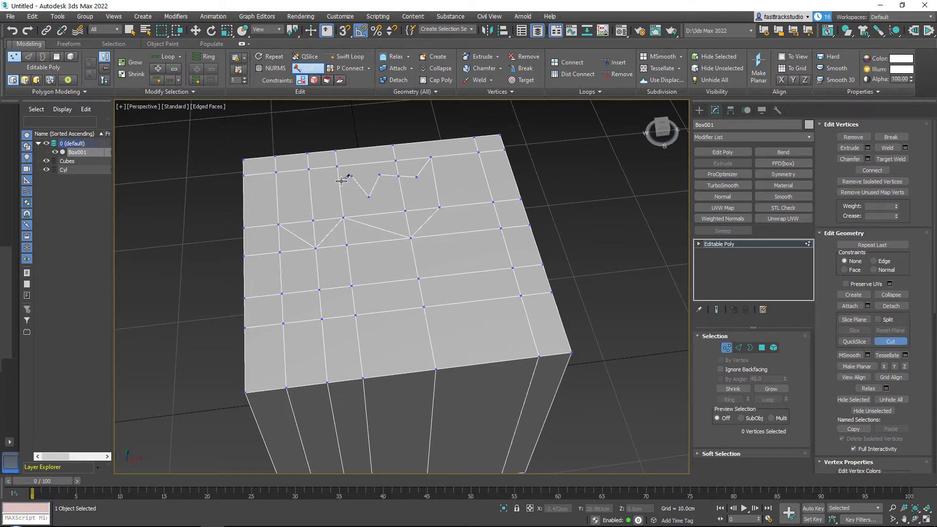
{"action": "left_click", "coordinate": [339, 182]}
{"action": "right_click", "coordinate": [381, 254]}
Select all the vertical side edges around the box at edge level.
{"action": "scroll", "coordinate": [413, 244], "scroll_direction": "down", "scroll_amount": 3}
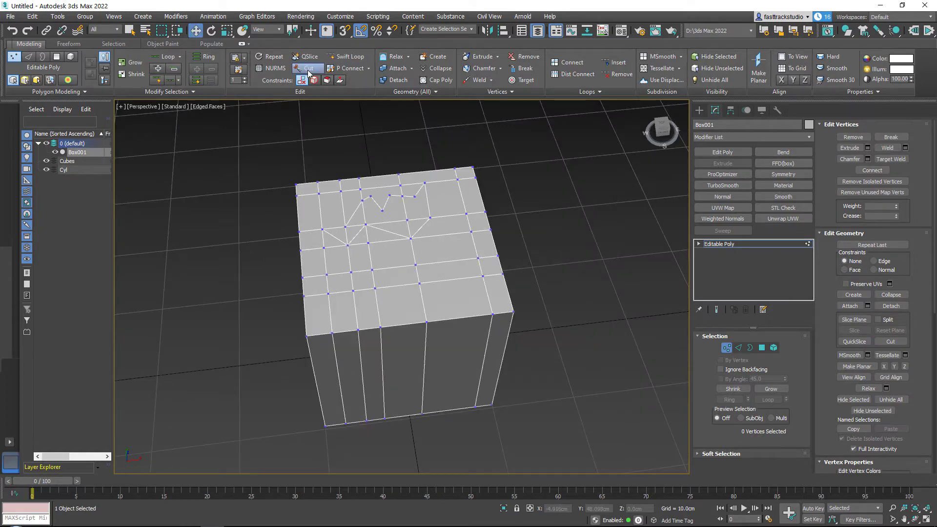
{"action": "middle_click_drag", "start_coordinate": [427, 235], "coordinate": [461, 204], "text": "alt"}
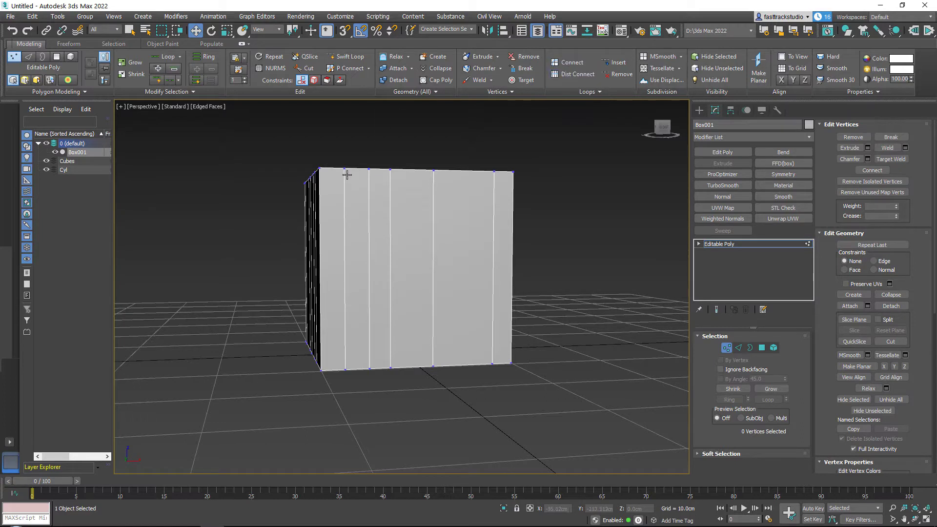
{"action": "key", "text": "2"}
{"action": "left_click_drag", "start_coordinate": [523, 269], "coordinate": [724, 271]}
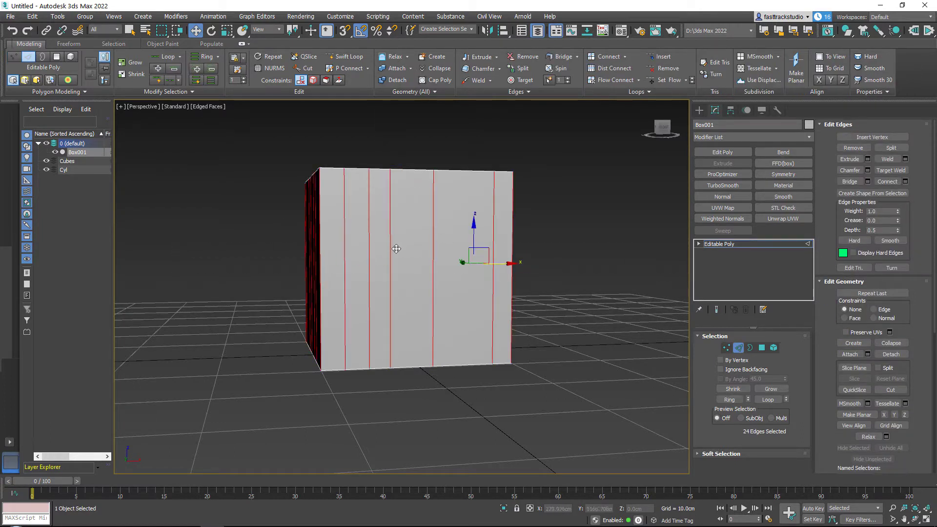
Connect the selected vertical edges with 3 segments, pinch 14 and slide 34.
{"action": "left_click", "coordinate": [609, 57]}
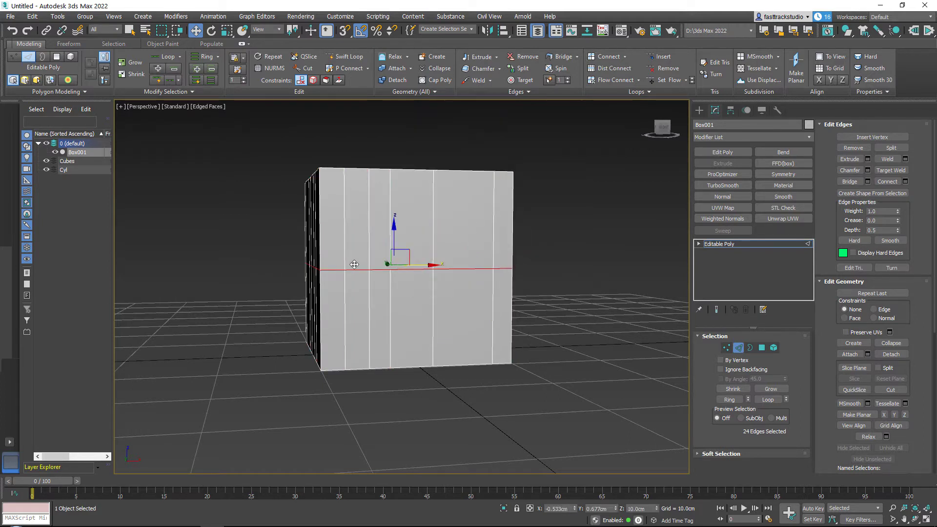
{"action": "key", "text": "ctrl+z"}
{"action": "left_click", "coordinate": [625, 57]}
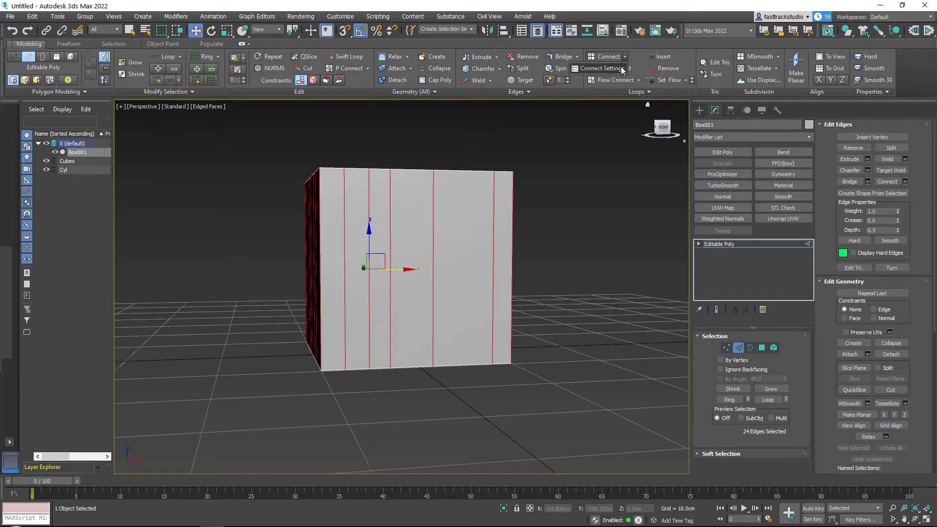
{"action": "left_click", "coordinate": [615, 69]}
{"action": "left_click_drag", "start_coordinate": [412, 292], "coordinate": [419, 328]}
{"action": "left_click", "coordinate": [412, 291]}
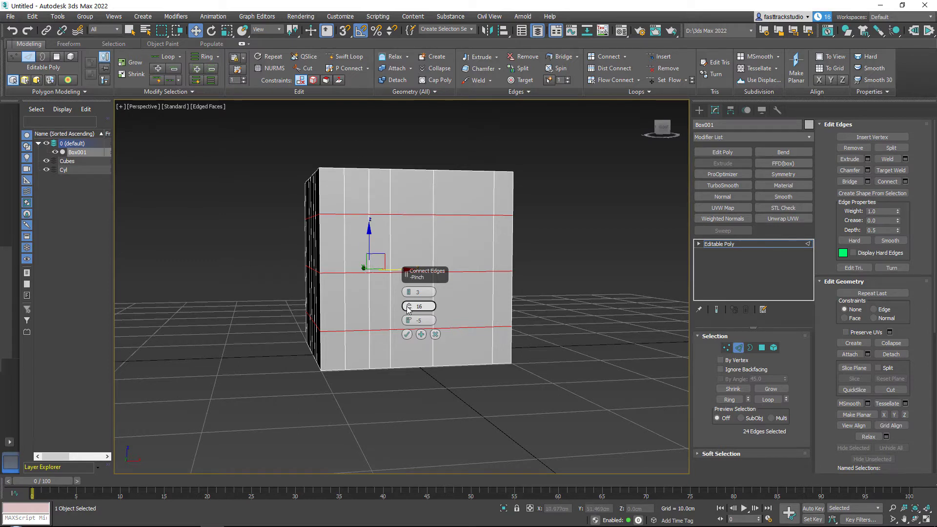
{"action": "left_click_drag", "start_coordinate": [407, 307], "coordinate": [431, 306]}
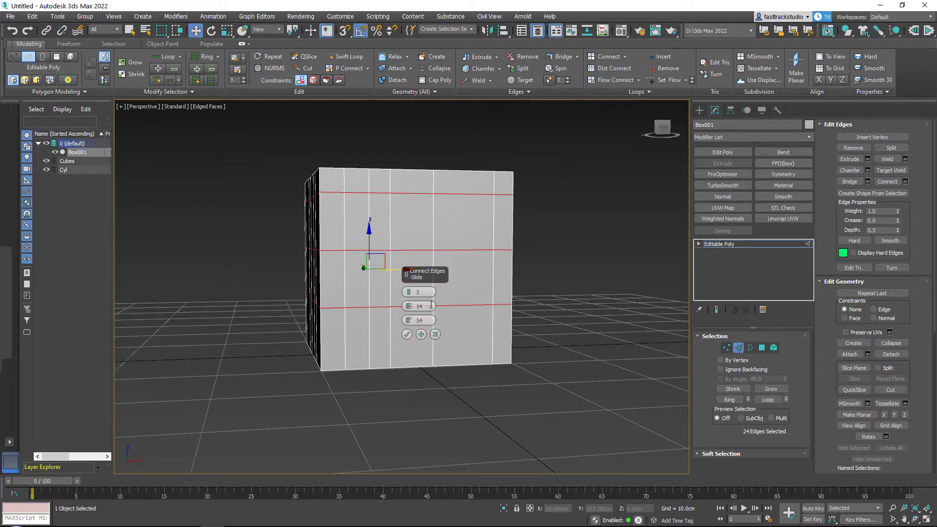
{"action": "left_click", "coordinate": [407, 335]}
Try moving the three horizontal edge loops along Z, undoing the moves and the connection.
{"action": "middle_click_drag", "start_coordinate": [407, 334], "coordinate": [404, 184], "text": "alt"}
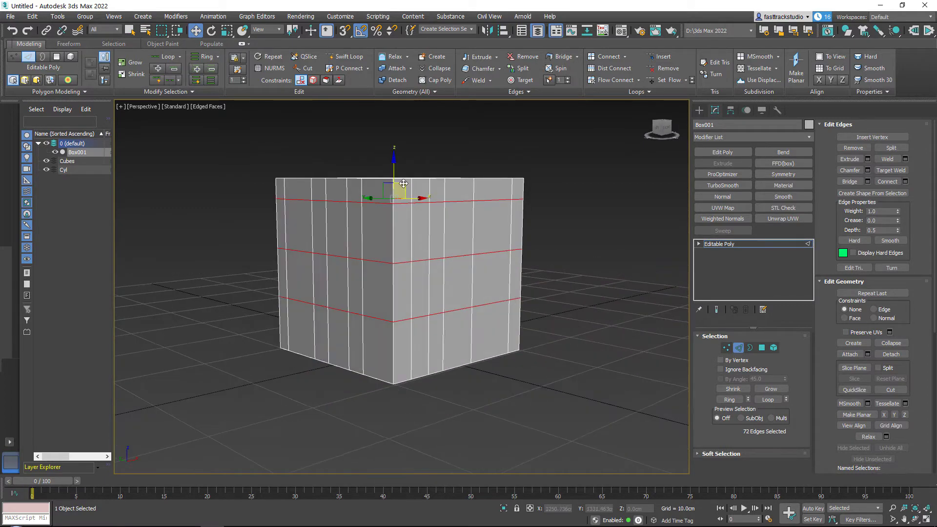
{"action": "left_click_drag", "start_coordinate": [395, 166], "coordinate": [397, 191]}
{"action": "key", "text": "ctrl+z"}
{"action": "middle_click_drag", "start_coordinate": [454, 289], "coordinate": [508, 294], "text": "alt"}
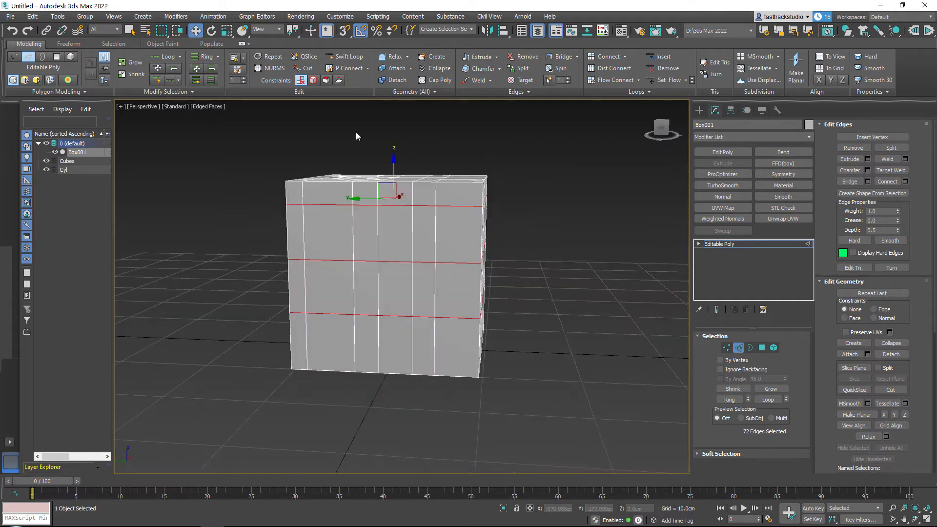
{"action": "left_click_drag", "start_coordinate": [395, 169], "coordinate": [395, 139]}
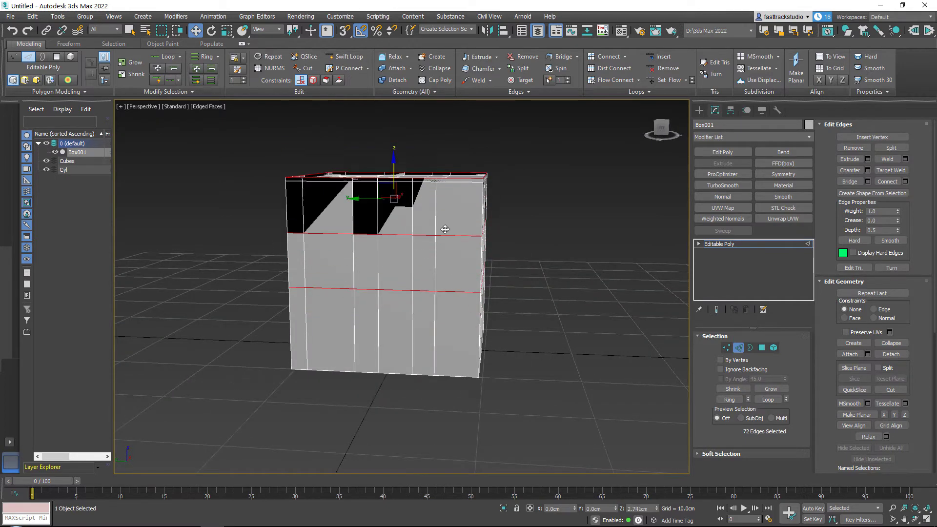
{"action": "key", "text": "ctrl+z"}
{"action": "middle_click_drag", "start_coordinate": [409, 228], "coordinate": [443, 234], "text": "alt"}
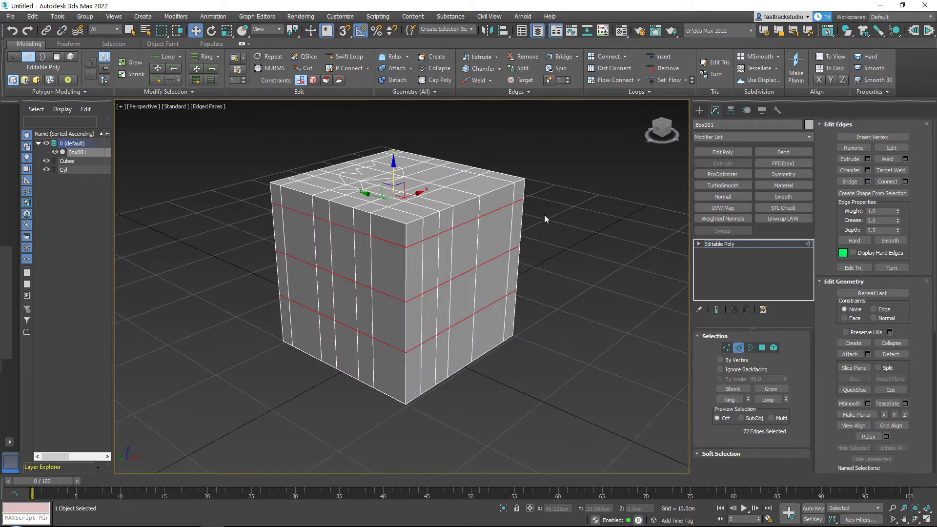
{"action": "left_click", "coordinate": [563, 219]}
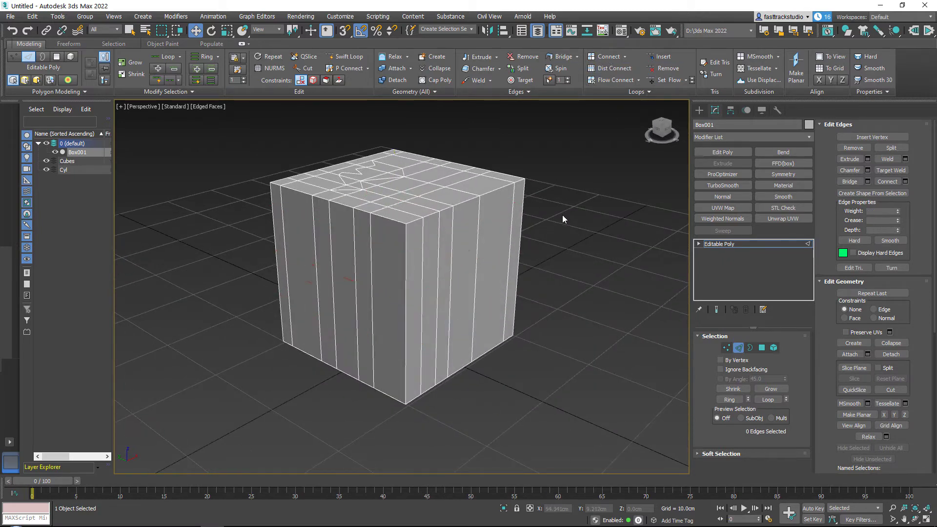
Select the two vertical corner edges on either side of one side face.
{"action": "left_click", "coordinate": [405, 233]}
{"action": "middle_click_drag", "start_coordinate": [538, 213], "coordinate": [562, 221], "text": "alt"}
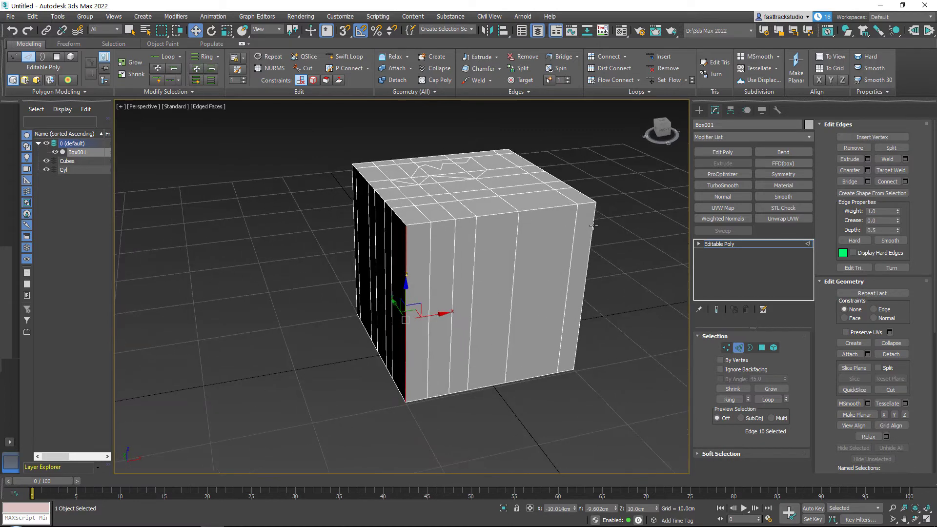
{"action": "left_click", "coordinate": [592, 225], "text": "ctrl"}
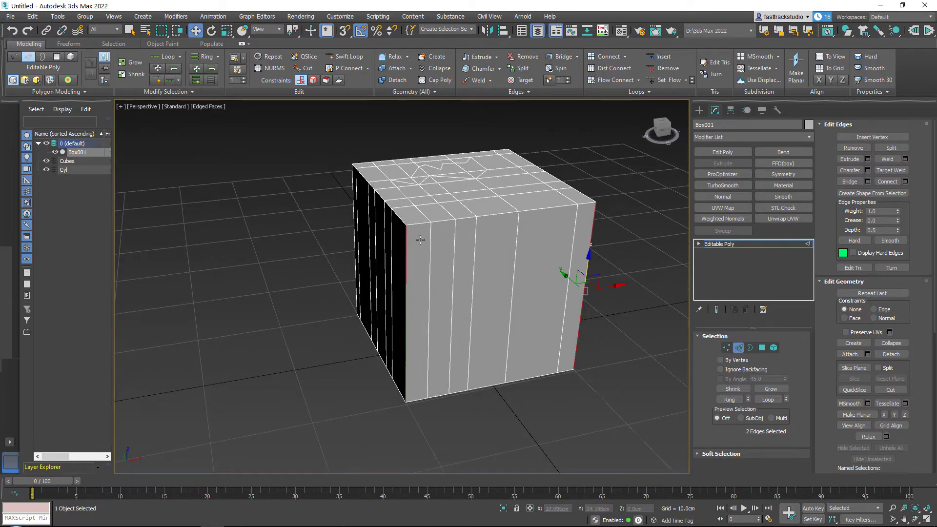
Try a Distance Connect between the two selected corner edges, and undo it.
{"action": "left_click", "coordinate": [607, 68]}
{"action": "middle_click_drag", "start_coordinate": [566, 257], "coordinate": [469, 285], "text": "alt"}
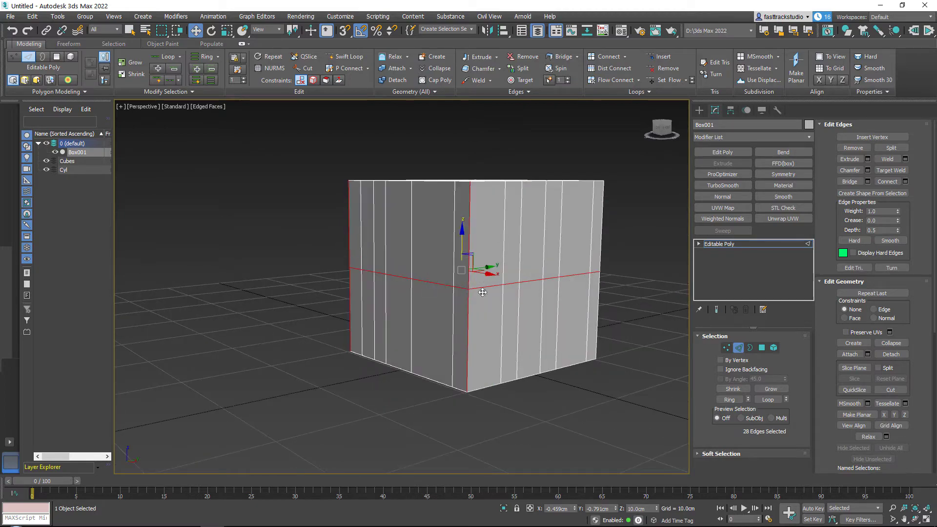
{"action": "middle_click_drag", "start_coordinate": [389, 273], "coordinate": [468, 273], "text": "alt"}
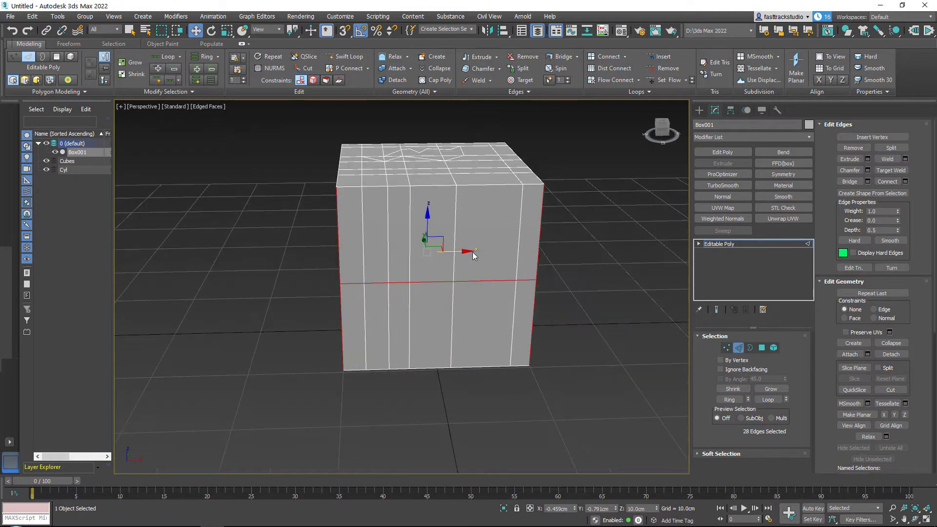
{"action": "key", "text": "ctrl+z"}
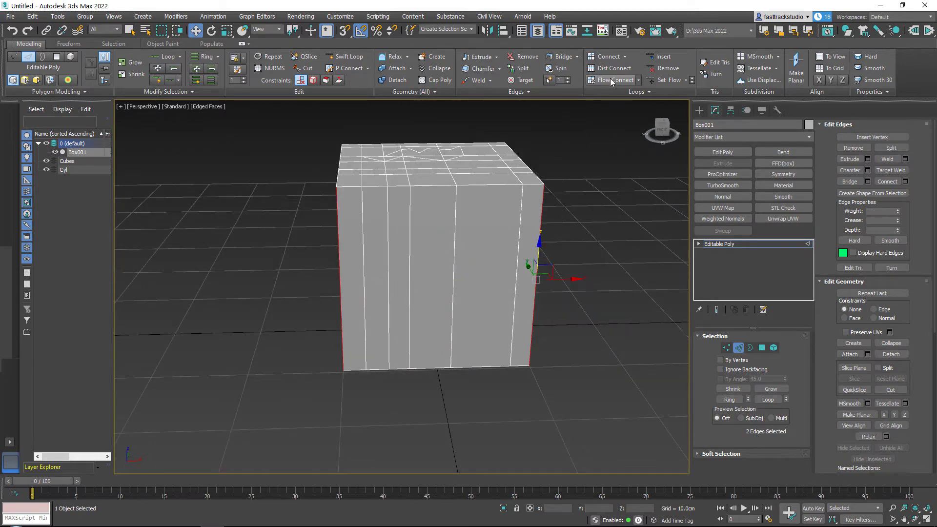
{"action": "middle_click_drag", "start_coordinate": [556, 208], "coordinate": [514, 215], "text": "alt"}
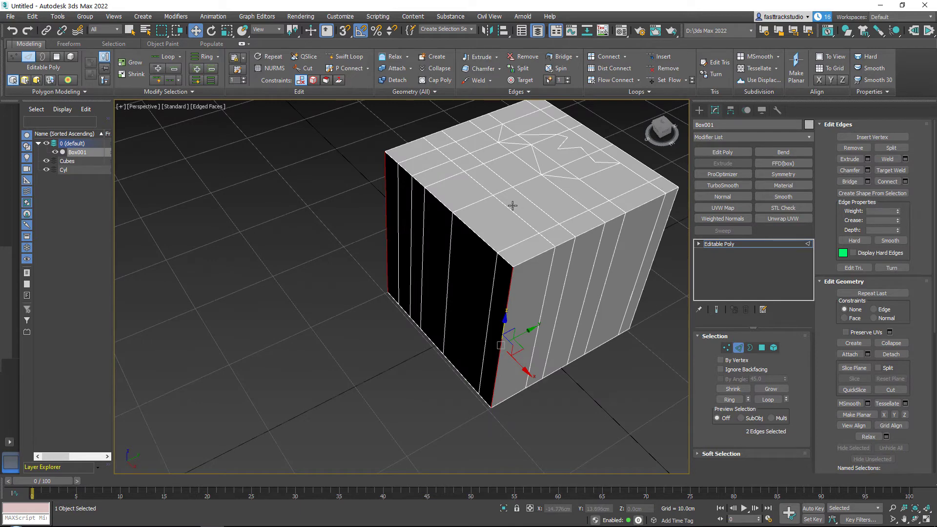
Select two parallel edges on the box's top face and two vertical edges on its side face.
{"action": "left_click", "coordinate": [513, 209]}
{"action": "middle_click_drag", "start_coordinate": [513, 210], "coordinate": [551, 201], "text": "alt"}
{"action": "left_click", "coordinate": [502, 239], "text": "ctrl"}
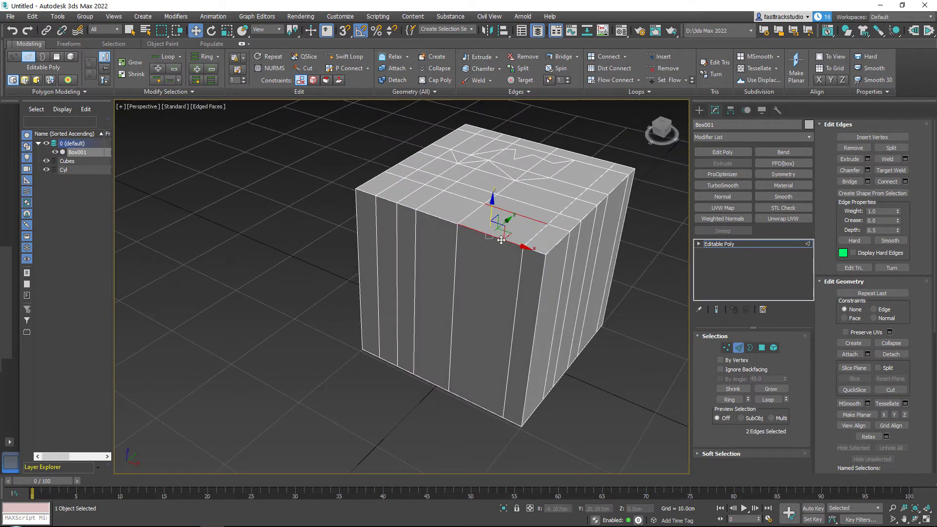
{"action": "left_click", "coordinate": [415, 275], "text": "ctrl"}
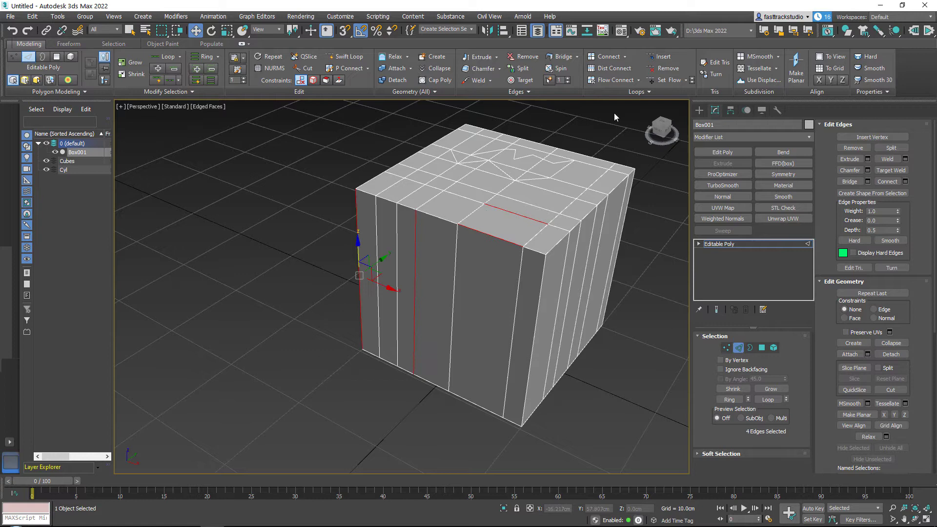
Try Flow Connect on the four selected edges several times, undoing each attempt.
{"action": "left_click", "coordinate": [607, 80]}
{"action": "middle_click_drag", "start_coordinate": [520, 223], "coordinate": [494, 252], "text": "alt"}
{"action": "key", "text": "ctrl+z"}
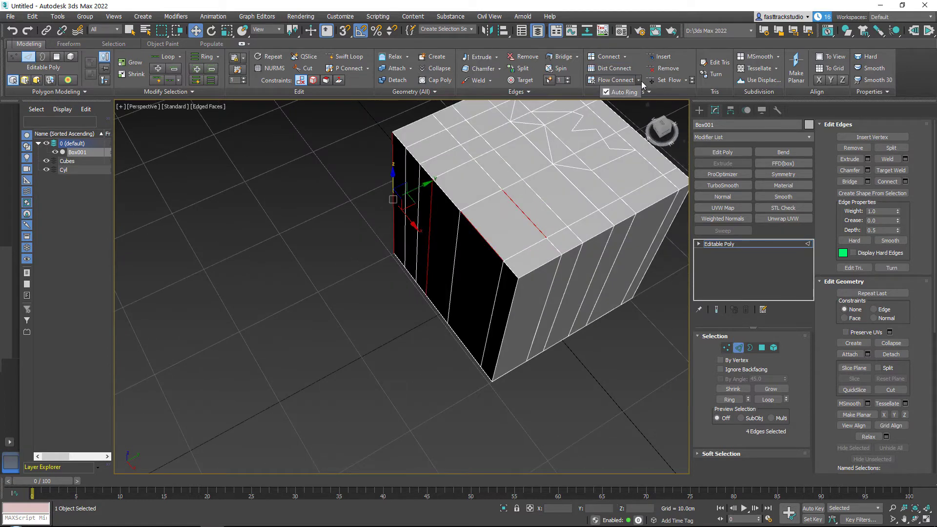
{"action": "left_click", "coordinate": [627, 82]}
{"action": "middle_click_drag", "start_coordinate": [522, 214], "coordinate": [491, 205], "text": "alt"}
{"action": "key", "text": "ctrl+z"}
{"action": "middle_click_drag", "start_coordinate": [450, 253], "coordinate": [508, 252], "text": "alt"}
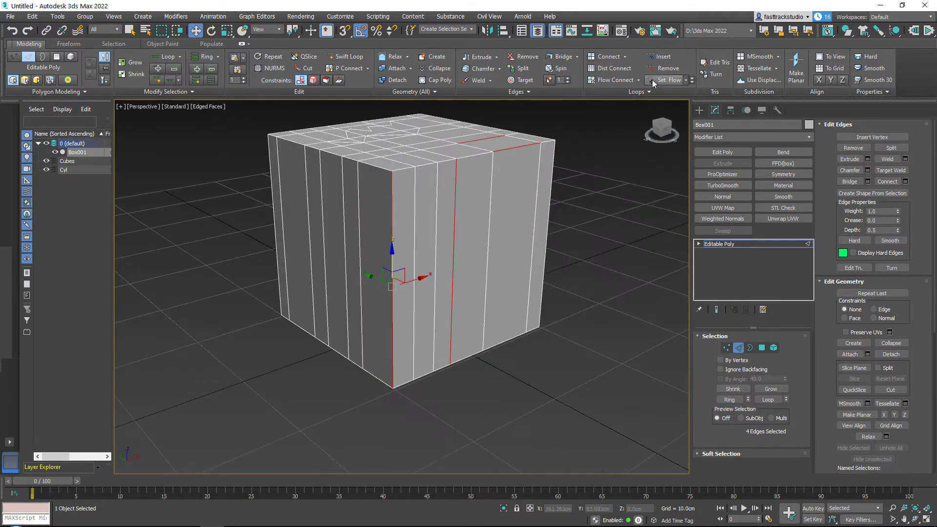
{"action": "left_click", "coordinate": [610, 78]}
{"action": "key", "text": "ctrl+z"}
Try Flow Connect on all the vertical edges around the box, then undo it and clear the selection.
{"action": "middle_click_drag", "start_coordinate": [270, 227], "coordinate": [240, 200], "text": "alt"}
{"action": "left_click_drag", "start_coordinate": [240, 204], "coordinate": [757, 204]}
{"action": "left_click", "coordinate": [615, 80]}
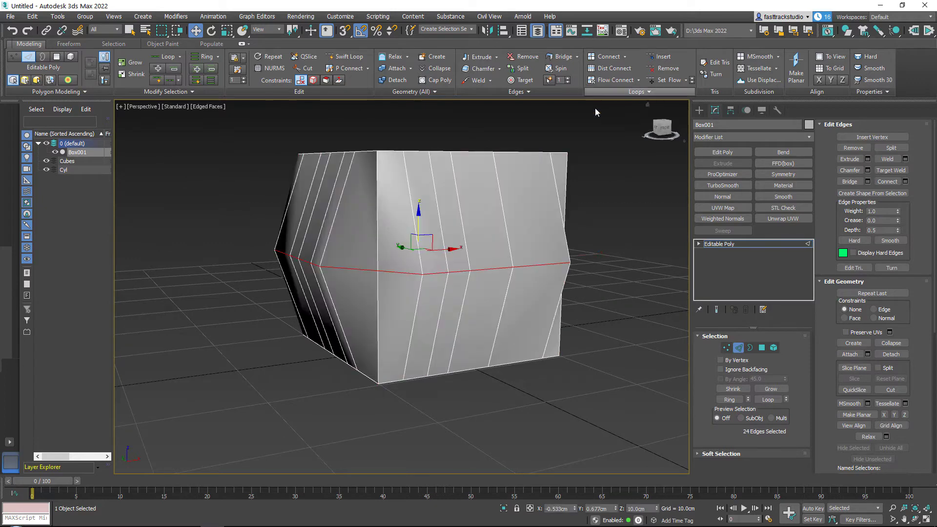
{"action": "middle_click_drag", "start_coordinate": [596, 107], "coordinate": [419, 243], "text": "alt"}
{"action": "middle_click_drag", "start_coordinate": [459, 301], "coordinate": [470, 242], "text": "alt"}
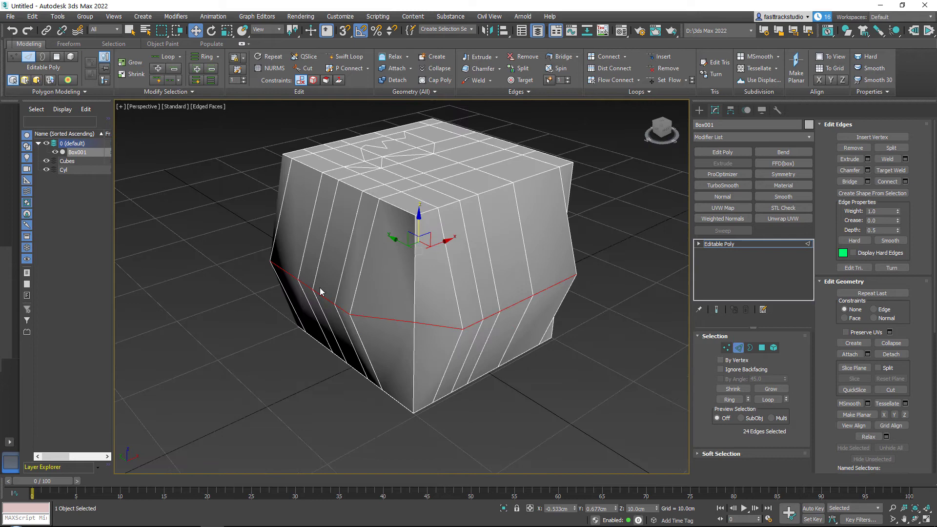
{"action": "key", "text": "ctrl+z"}
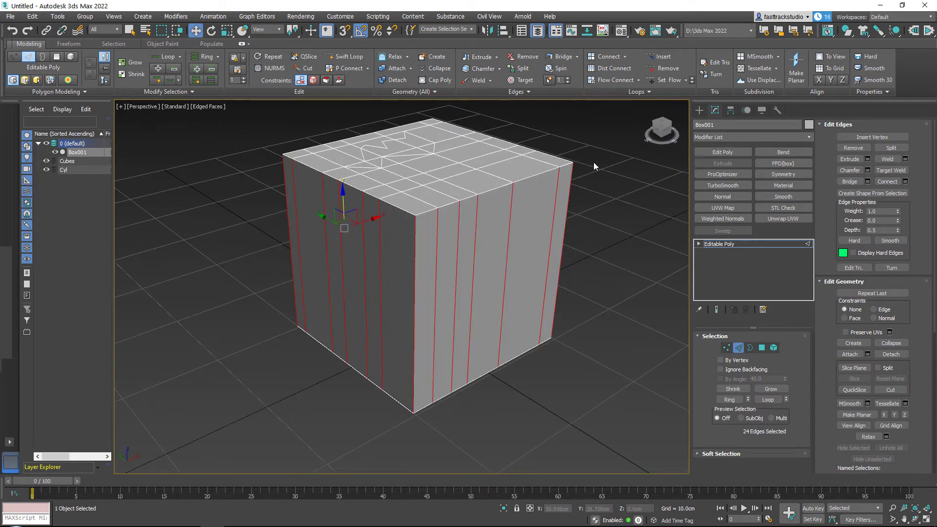
{"action": "left_click", "coordinate": [613, 182]}
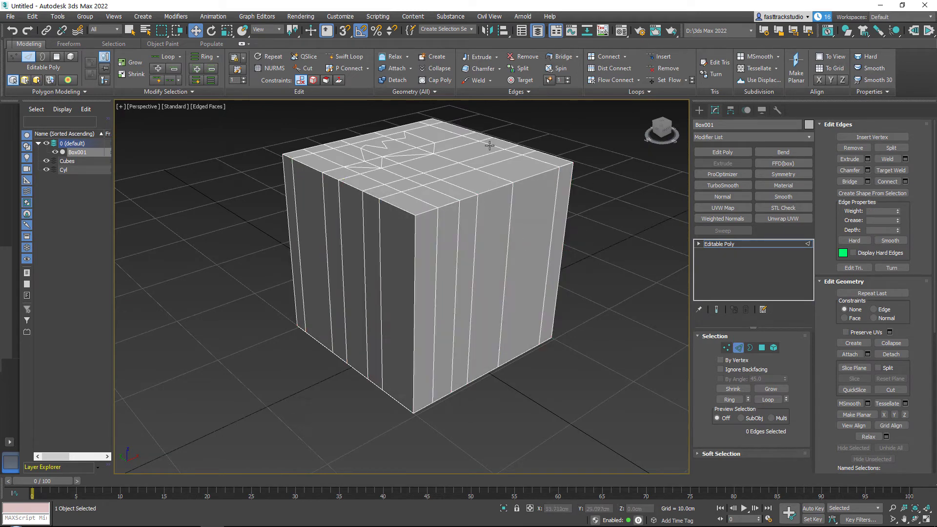
Try inserting a horizontal edge loop around the box with Swift Loop so that it adjusts to the surface flow, and undo it.
{"action": "left_click", "coordinate": [349, 54]}
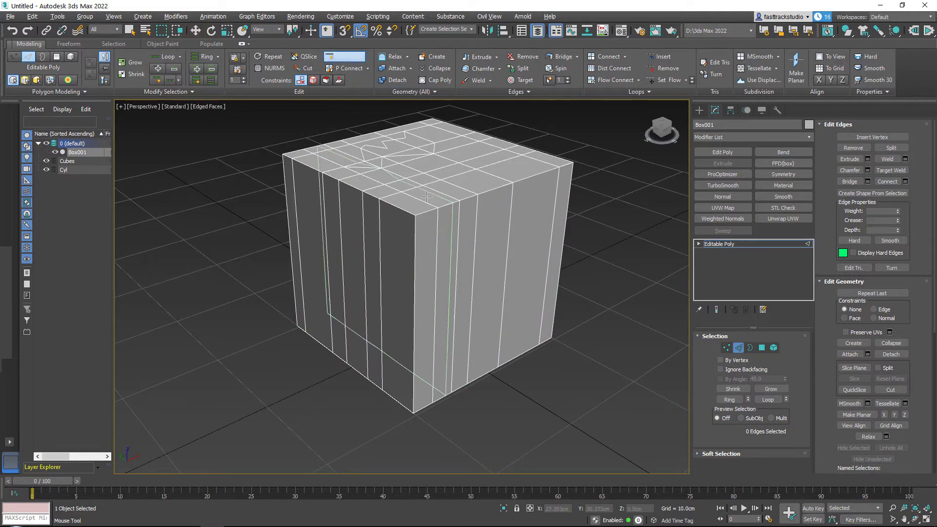
{"action": "middle_click_drag", "start_coordinate": [423, 229], "coordinate": [423, 181], "text": "alt"}
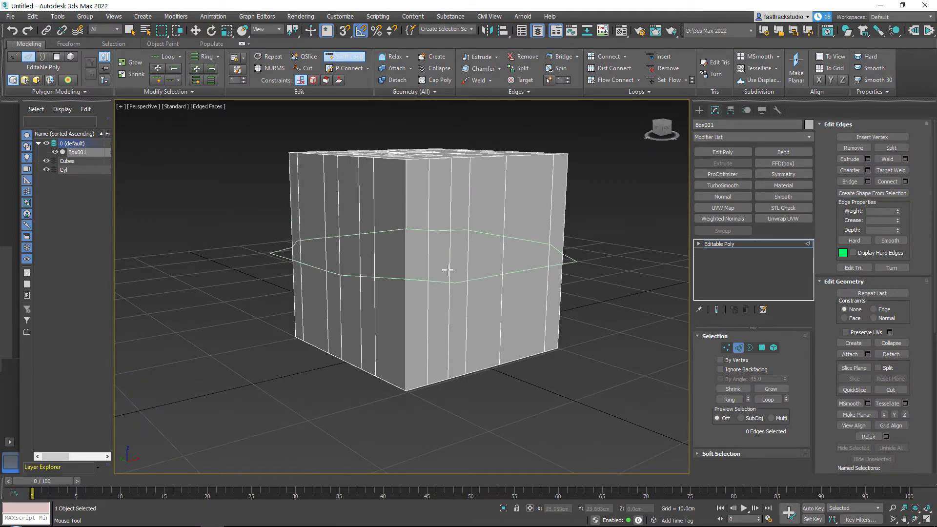
{"action": "left_click", "coordinate": [427, 262], "text": "shift"}
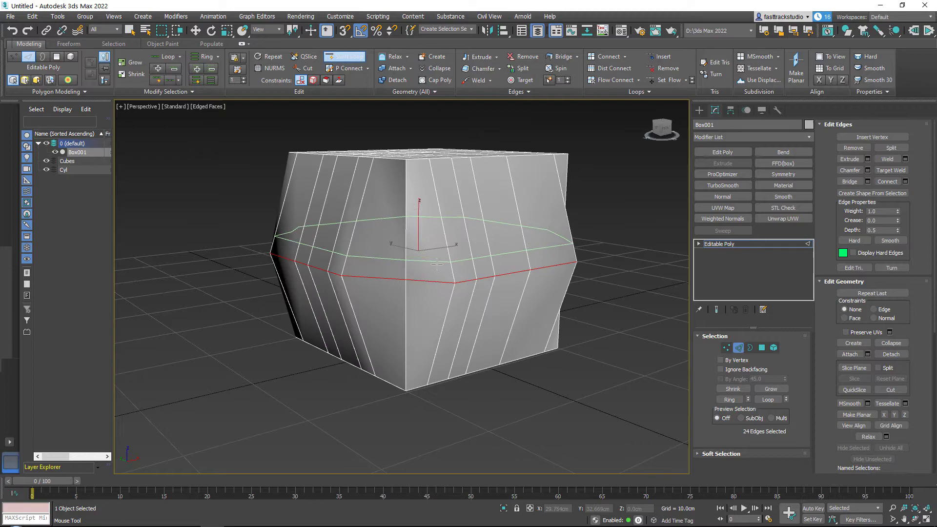
{"action": "middle_click_drag", "start_coordinate": [427, 262], "coordinate": [383, 241], "text": "alt"}
{"action": "key", "text": "ctrl+z"}
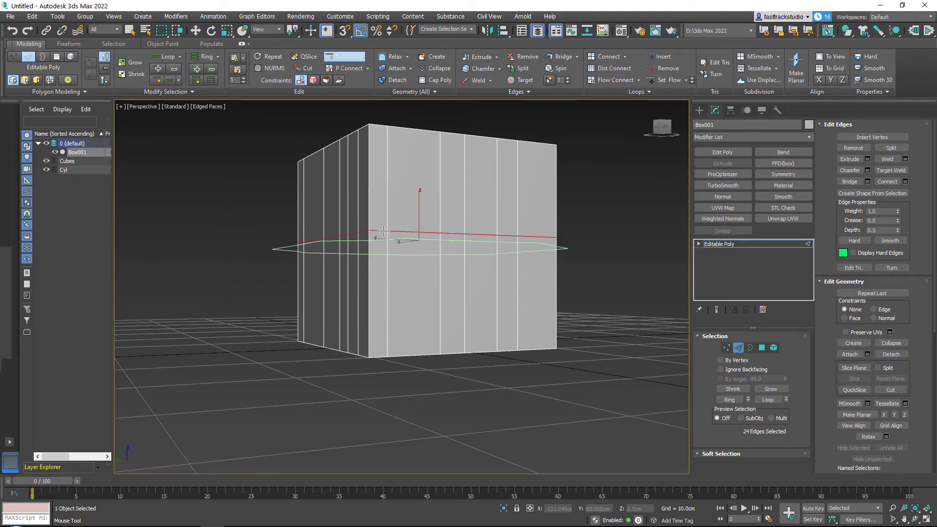
Try plain horizontal Swift Loops around the middle of the box without flow adjustment, undoing them and leaving the tool.
{"action": "middle_click_drag", "start_coordinate": [383, 231], "coordinate": [369, 253], "text": "alt"}
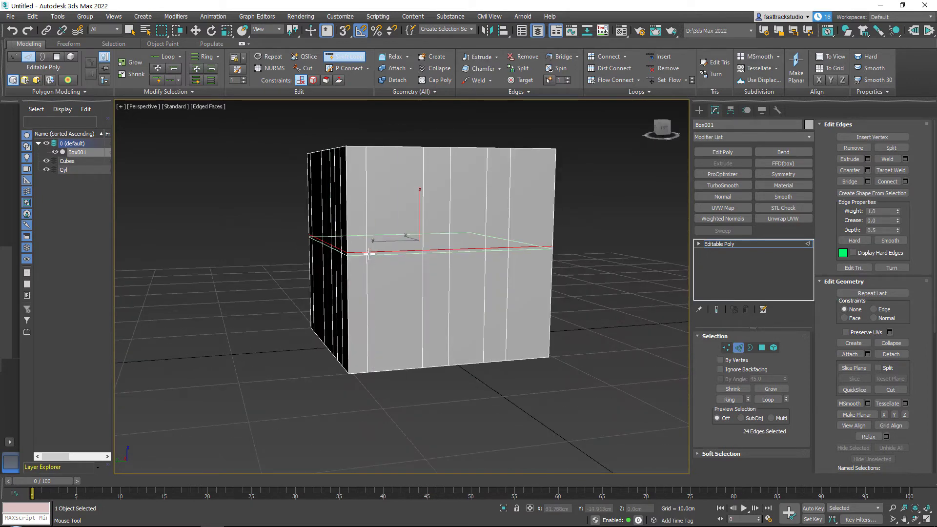
{"action": "key", "text": "ctrl+z"}
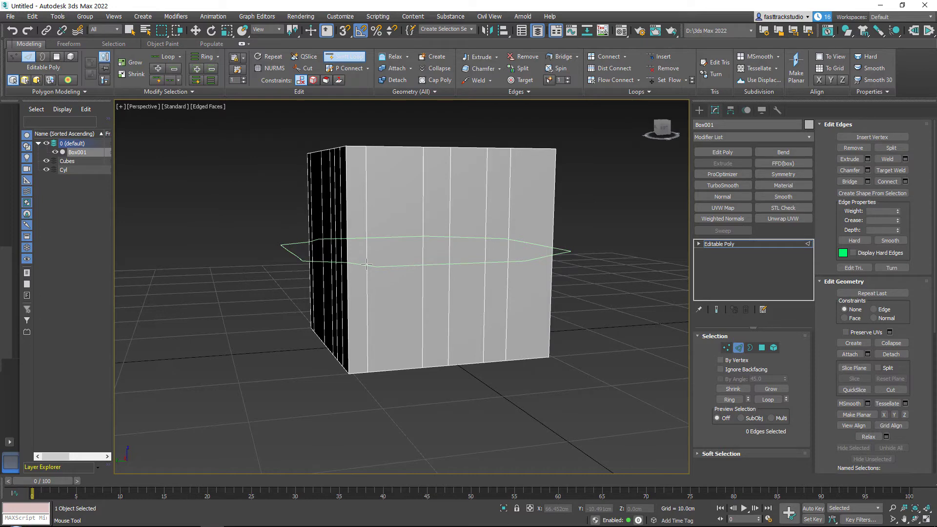
{"action": "left_click", "coordinate": [366, 263]}
{"action": "key", "text": "w"}
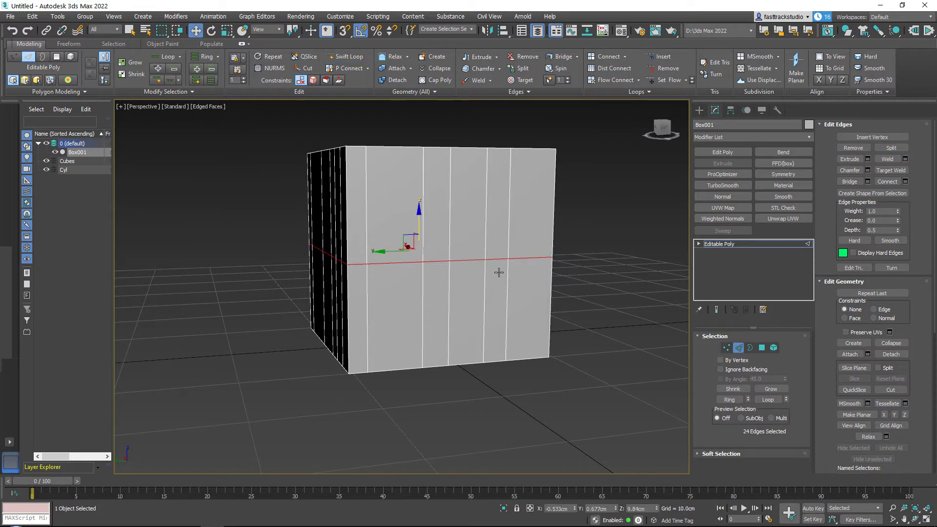
{"action": "middle_click_drag", "start_coordinate": [499, 271], "coordinate": [524, 292], "text": "alt"}
{"action": "middle_click_drag", "start_coordinate": [420, 273], "coordinate": [396, 290]}
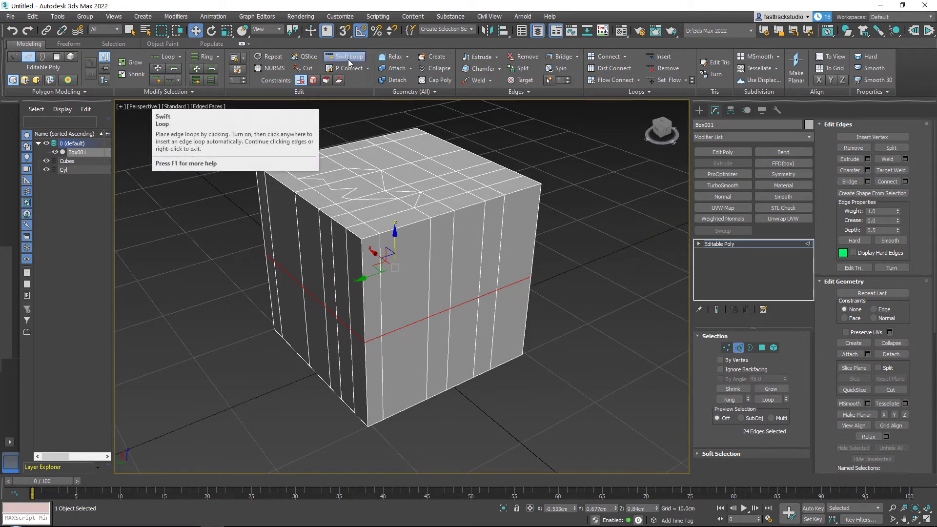
{"action": "left_click", "coordinate": [609, 199]}
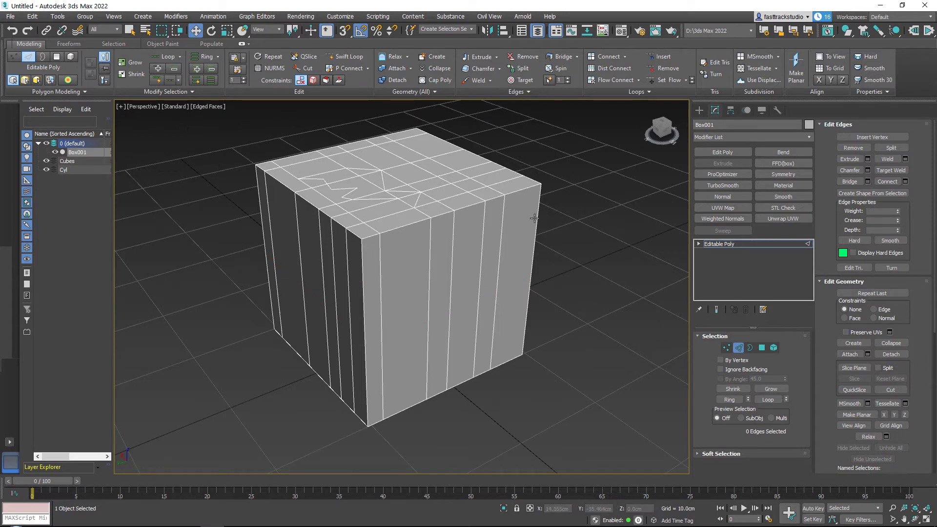
Try a diagonal QuickSlice across the whole box while facing one side straight on.
{"action": "middle_click_drag", "start_coordinate": [534, 218], "coordinate": [499, 195], "text": "alt"}
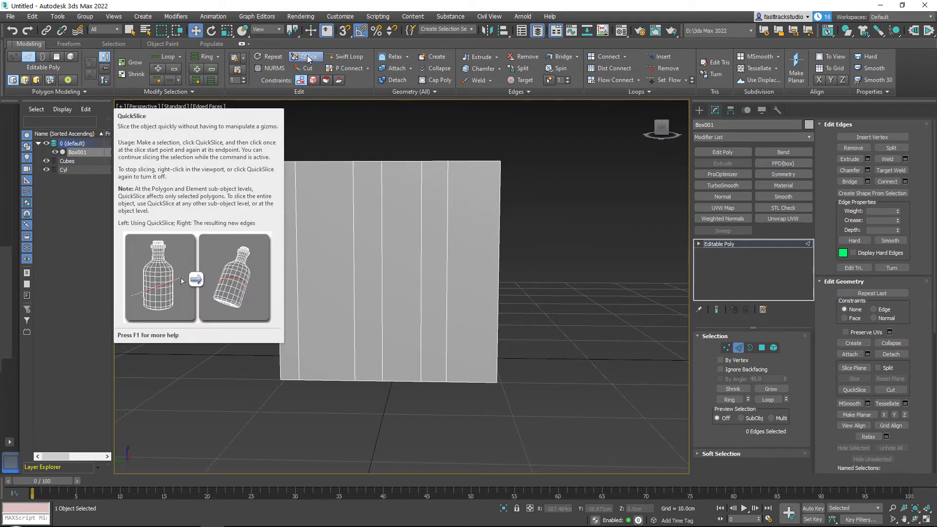
{"action": "left_click", "coordinate": [308, 58]}
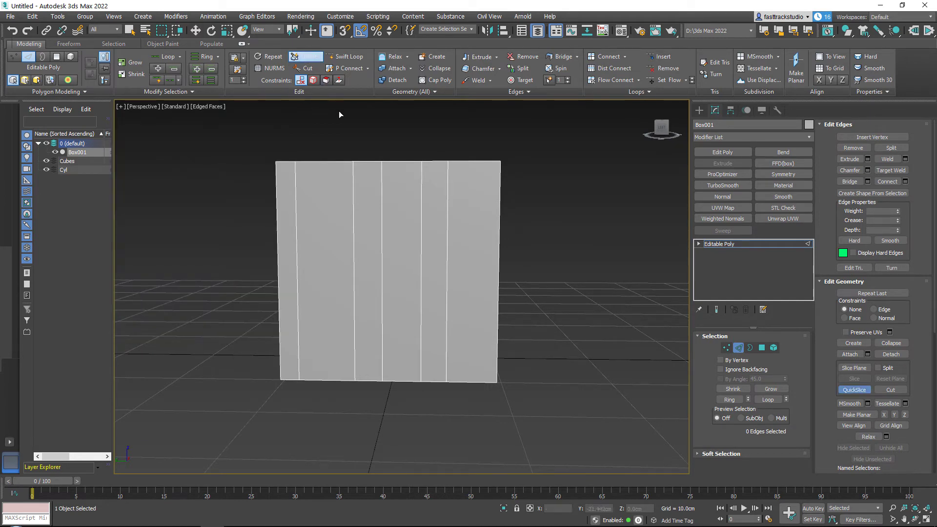
{"action": "left_click", "coordinate": [382, 253]}
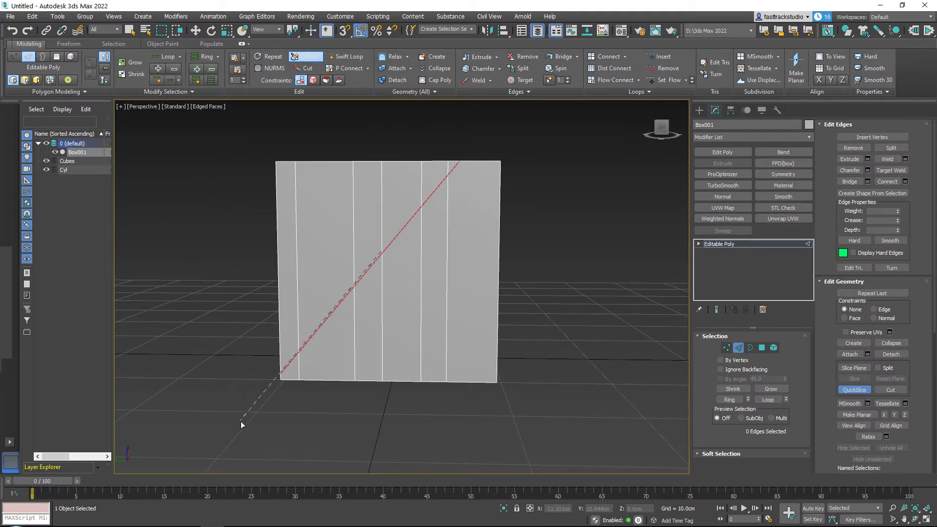
{"action": "left_click", "coordinate": [227, 413]}
{"action": "middle_click_drag", "start_coordinate": [529, 203], "coordinate": [375, 185], "text": "alt"}
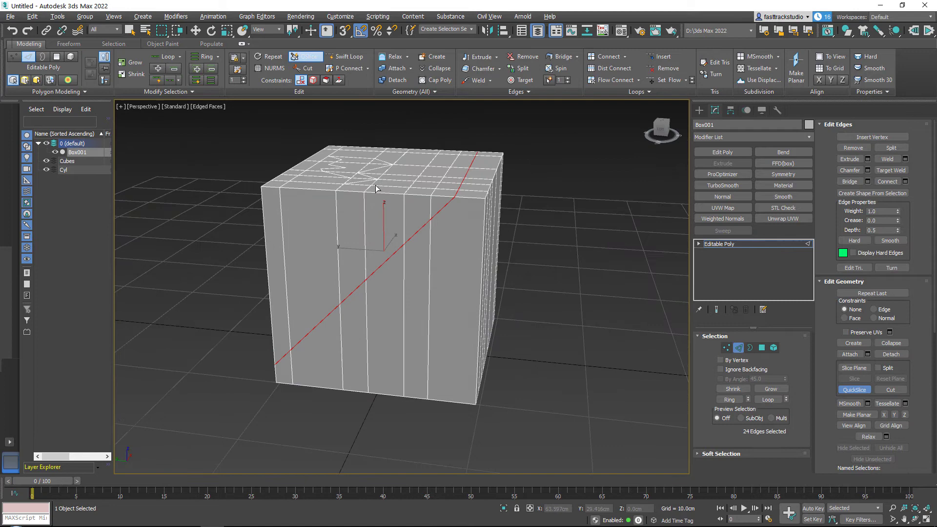
Undo the diagonal slice and show the whole box in the maximized Front view.
{"action": "key", "text": "alt+w"}
{"action": "middle_click", "coordinate": [556, 164]}
{"action": "key", "text": "alt+w"}
{"action": "middle_click_drag", "start_coordinate": [405, 263], "coordinate": [488, 186]}
{"action": "scroll", "coordinate": [341, 261], "scroll_direction": "up", "scroll_amount": 5}
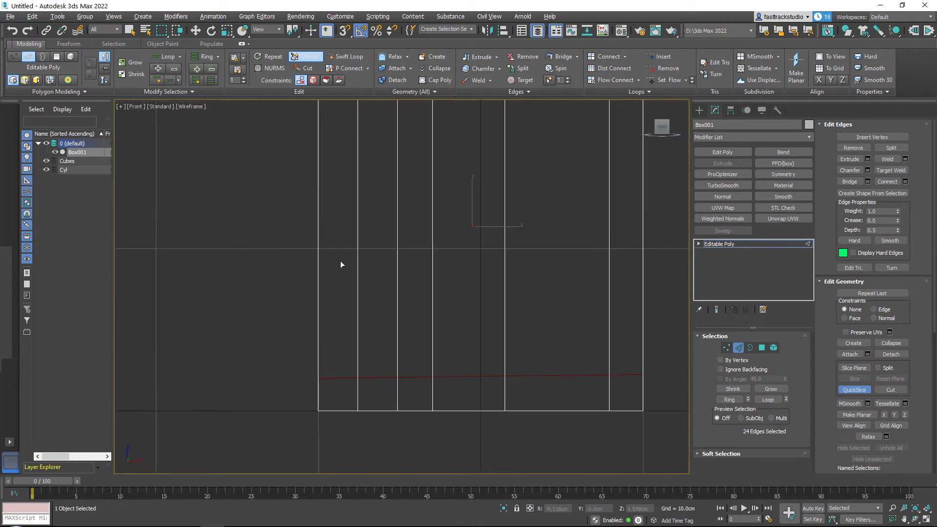
{"action": "key", "text": "ctrl+z"}
{"action": "scroll", "coordinate": [500, 223], "scroll_direction": "down", "scroll_amount": 2}
{"action": "middle_click_drag", "start_coordinate": [501, 223], "coordinate": [392, 264]}
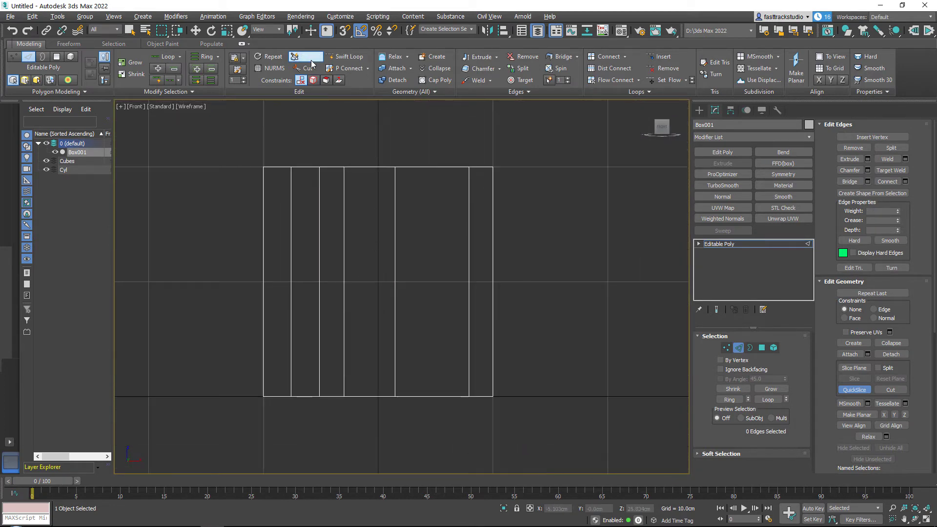
Try a horizontal QuickSlice through the middle of the box from the Front view, and undo it after checking in Perspective.
{"action": "left_click", "coordinate": [347, 283]}
{"action": "left_click", "coordinate": [121, 278]}
{"action": "key", "text": "p"}
{"action": "middle_click_drag", "start_coordinate": [492, 338], "coordinate": [382, 256], "text": "alt"}
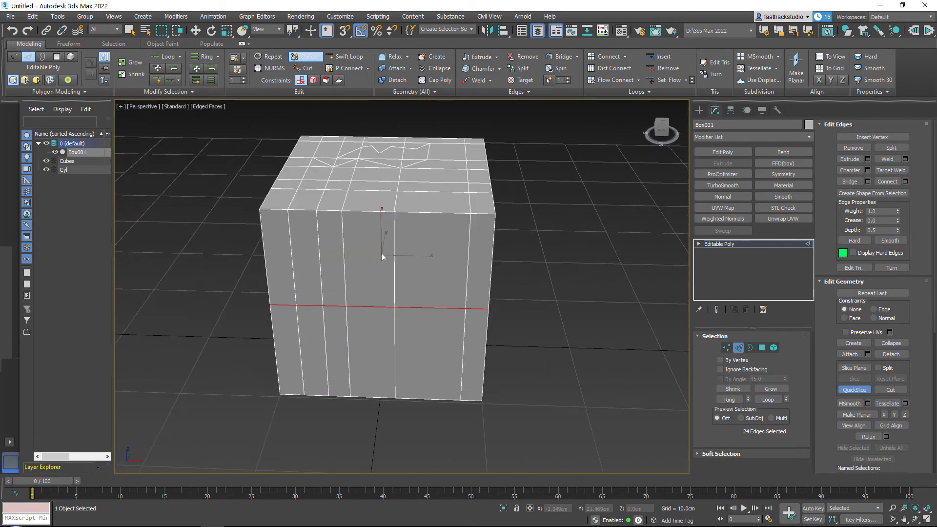
{"action": "key", "text": "ctrl+z"}
Slice the box horizontally at mid-height with QuickSlice in the Front view, along the horizontal grid line.
{"action": "key", "text": "alt+w"}
{"action": "middle_click", "coordinate": [506, 192]}
{"action": "key", "text": "alt+w"}
{"action": "scroll", "coordinate": [476, 288], "scroll_direction": "up", "scroll_amount": 3}
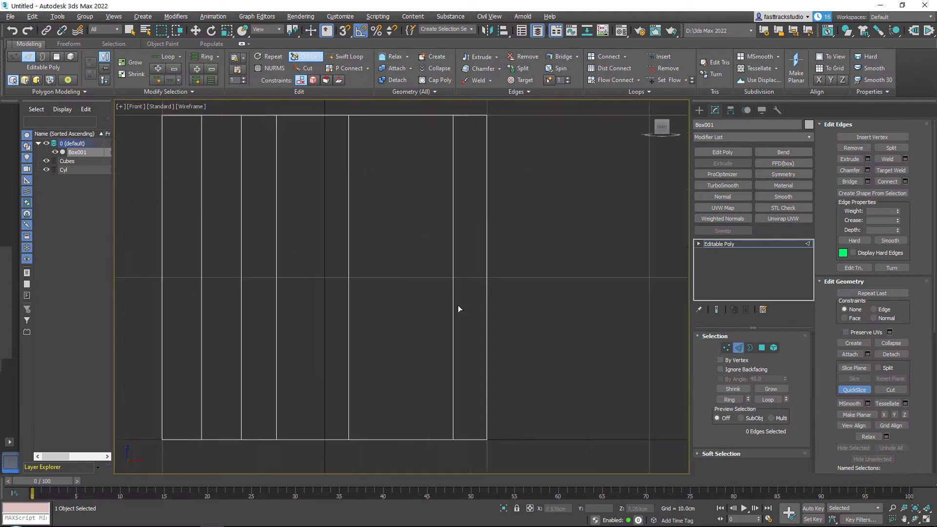
{"action": "scroll", "coordinate": [468, 273], "scroll_direction": "up", "scroll_amount": 3}
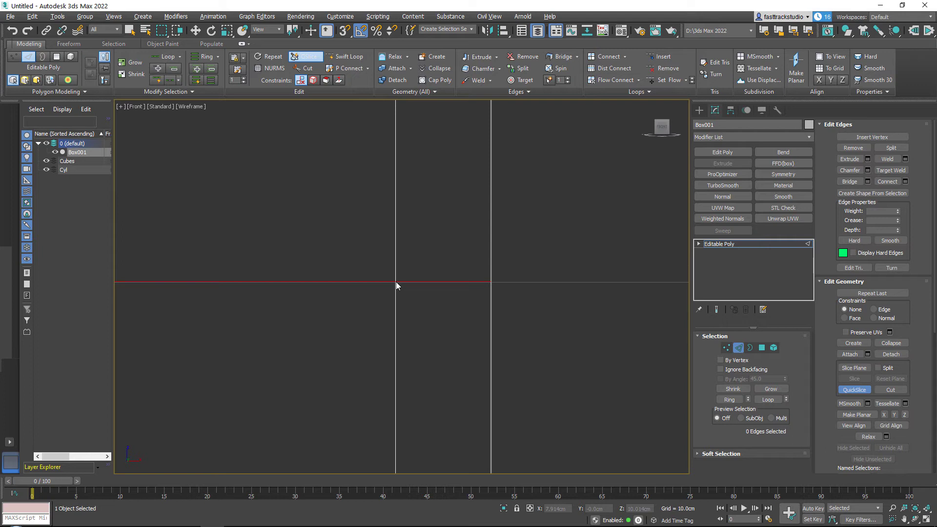
{"action": "left_click", "coordinate": [396, 282]}
Slice the box vertically between the two rightmost interior vertical edges with QuickSlice, and finish the command in the Perspective view.
{"action": "middle_click_drag", "start_coordinate": [371, 242], "coordinate": [491, 323]}
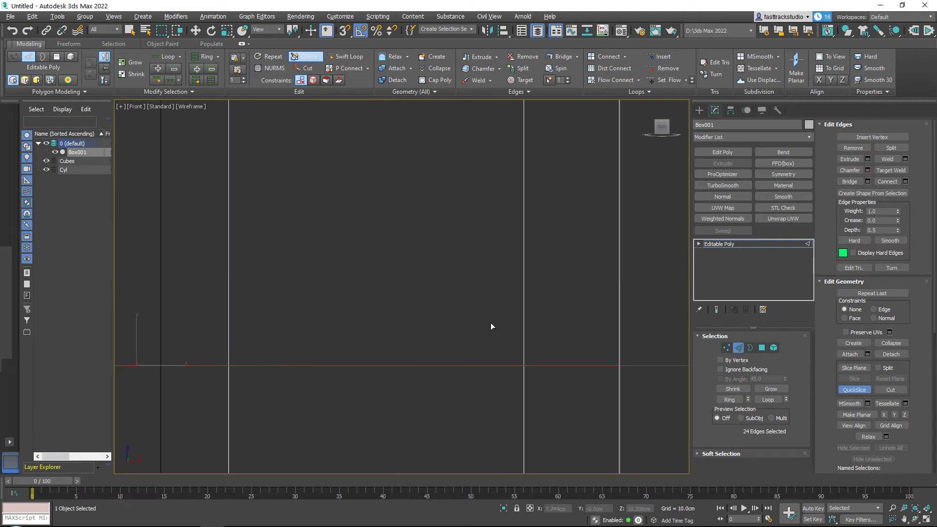
{"action": "scroll", "coordinate": [490, 323], "scroll_direction": "down", "scroll_amount": 2}
{"action": "middle_click_drag", "start_coordinate": [424, 196], "coordinate": [417, 331]}
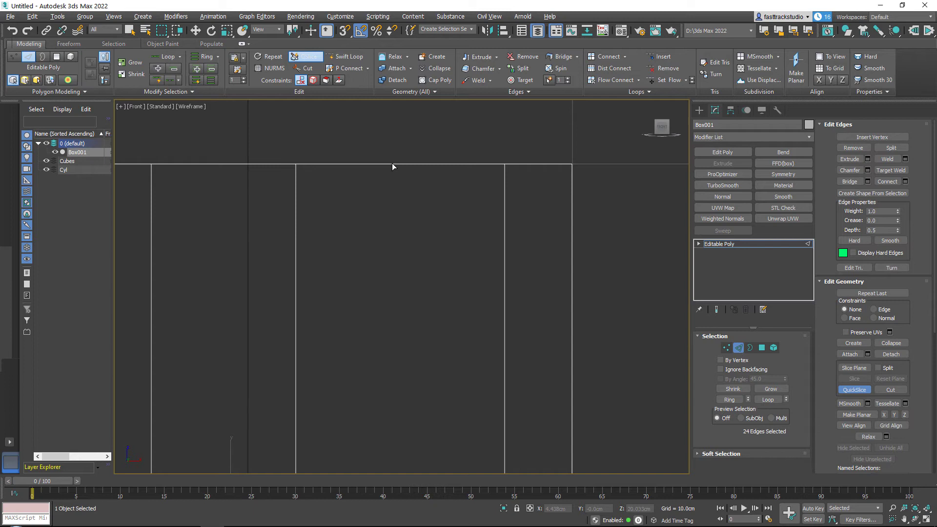
{"action": "left_click", "coordinate": [392, 166]}
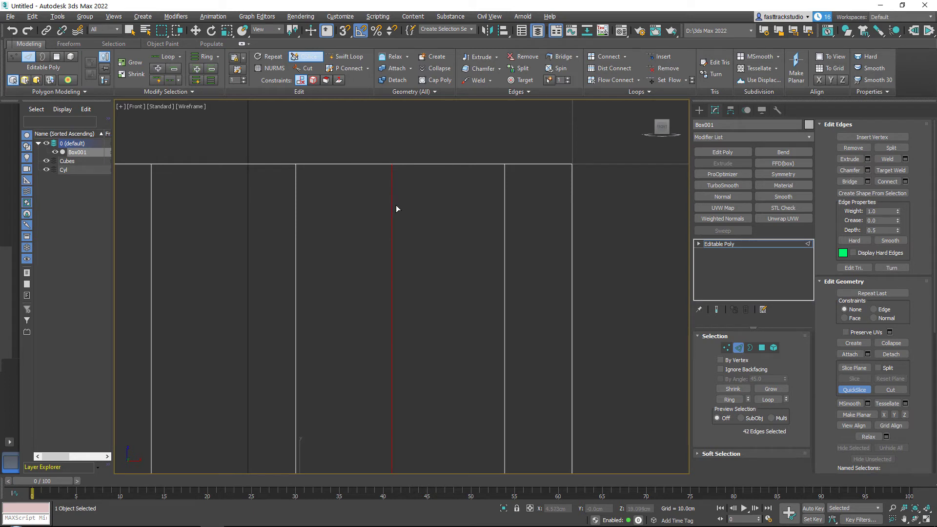
{"action": "scroll", "coordinate": [396, 195], "scroll_direction": "down", "scroll_amount": 3}
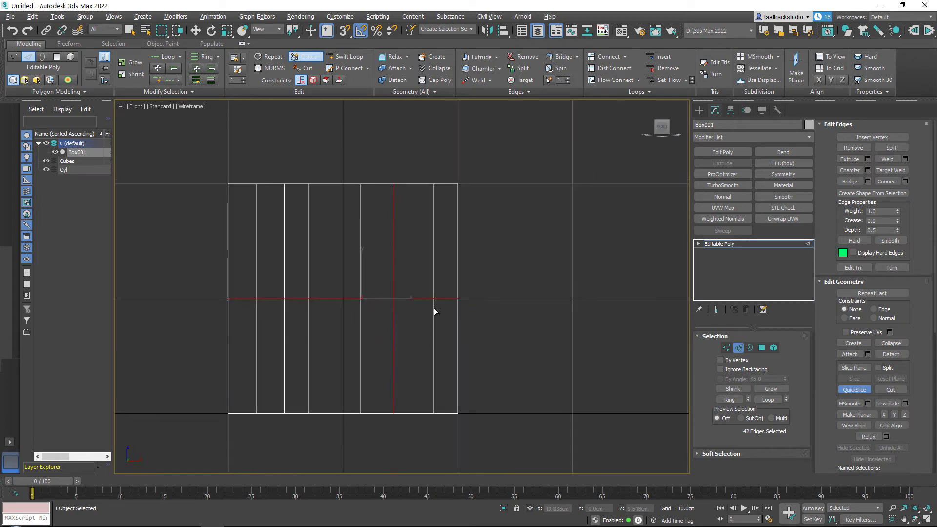
{"action": "key", "text": "alt+w"}
{"action": "right_click", "coordinate": [491, 381]}
{"action": "key", "text": "alt+w"}
{"action": "right_click", "coordinate": [578, 251]}
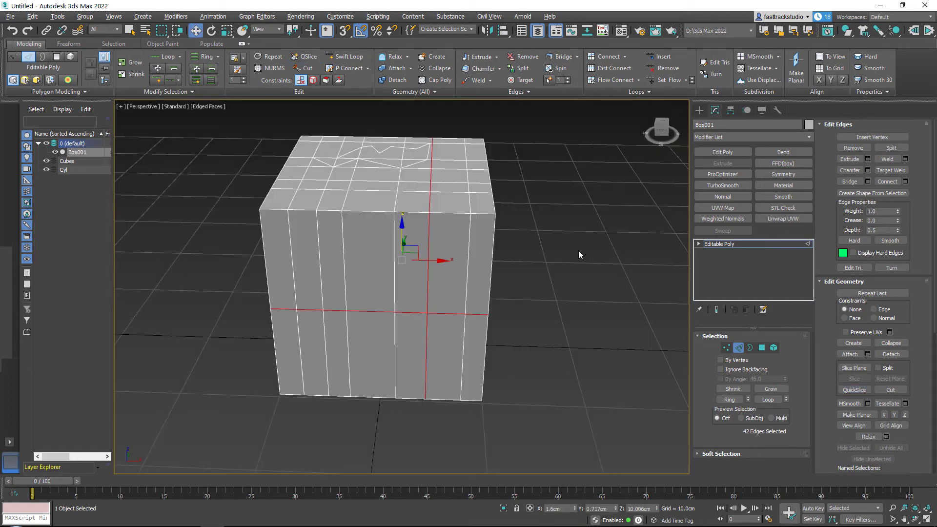
{"action": "middle_click_drag", "start_coordinate": [532, 245], "coordinate": [507, 225]}
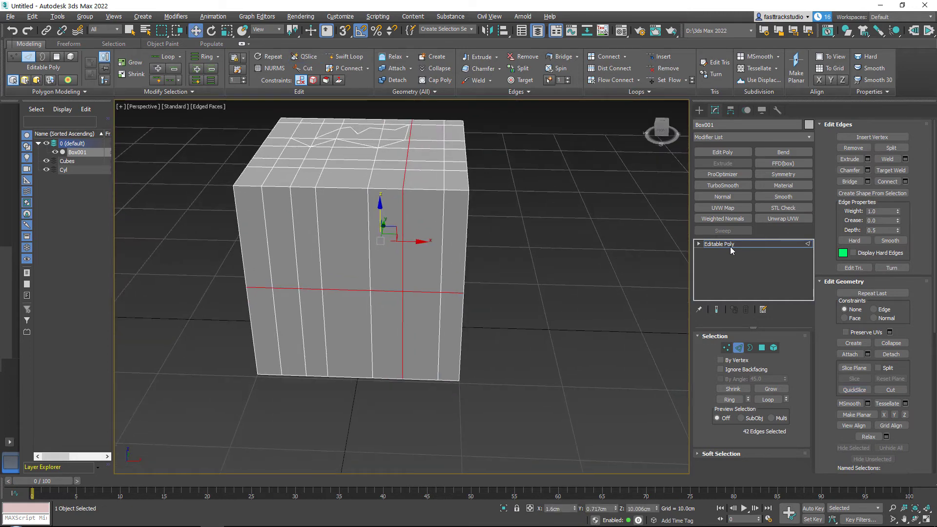
Leave edge sub-object level and add a Slice modifier to the box.
{"action": "left_click", "coordinate": [731, 248]}
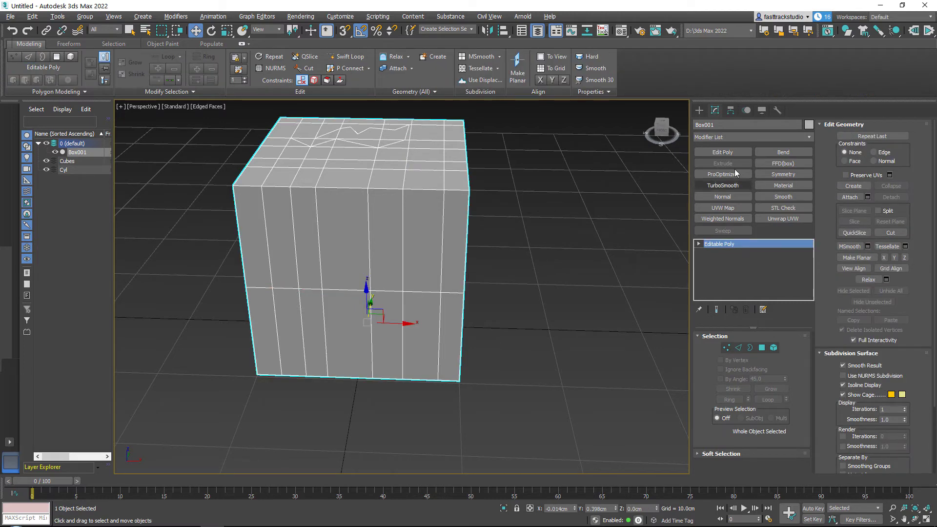
{"action": "left_click", "coordinate": [783, 136]}
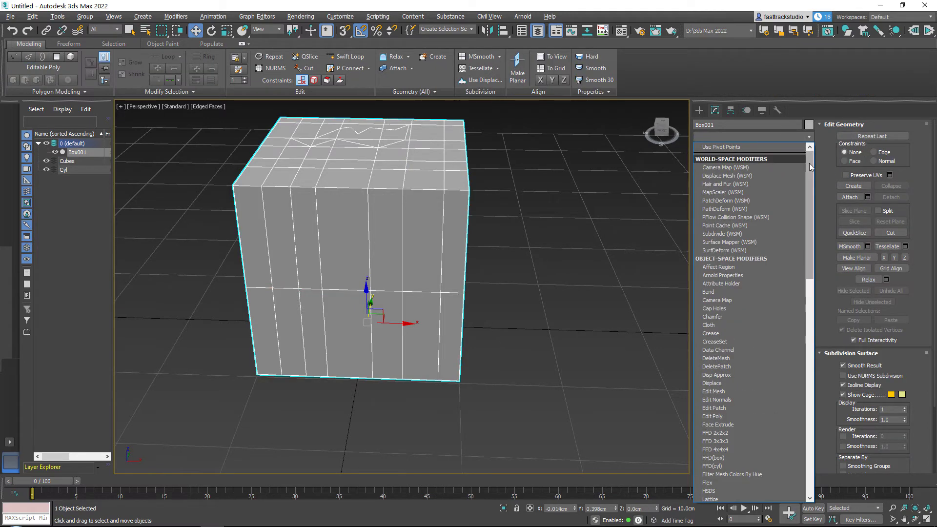
{"action": "left_click_drag", "start_coordinate": [809, 163], "coordinate": [810, 353]}
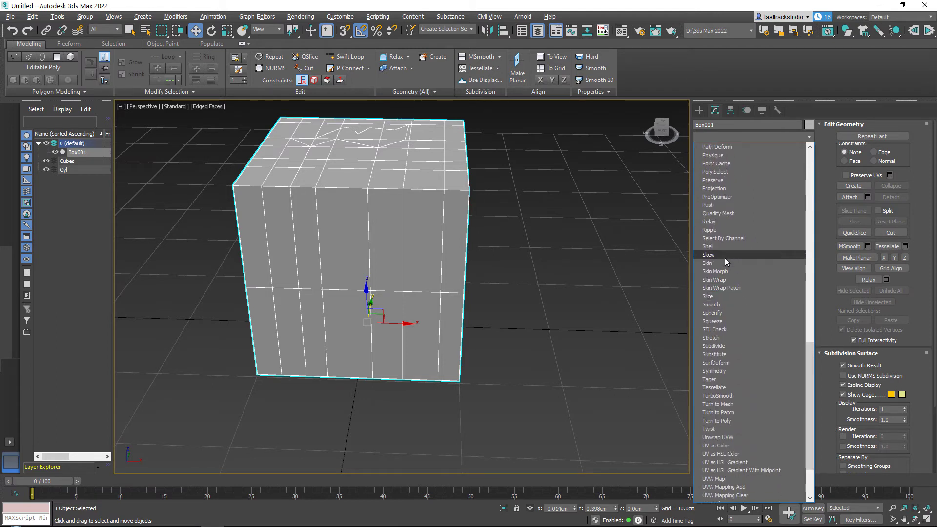
{"action": "left_click", "coordinate": [721, 296]}
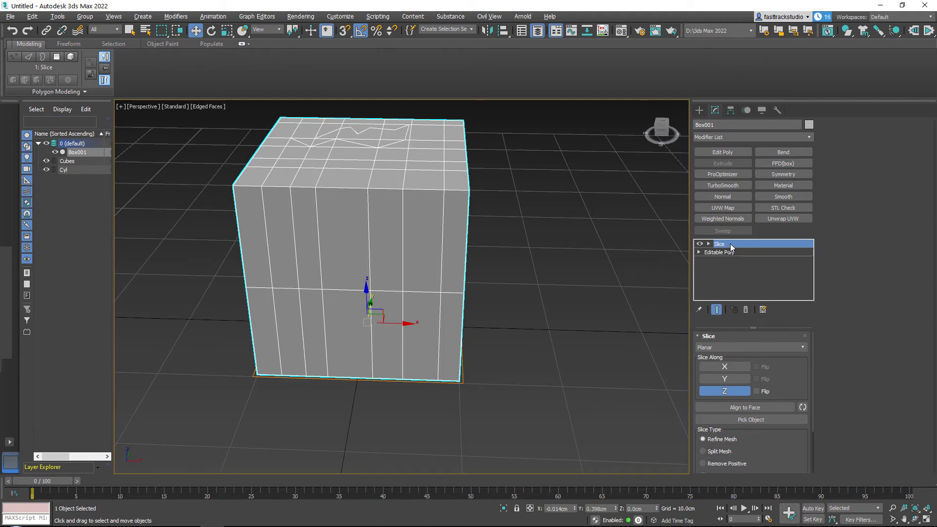
Activate the Slice Plane sub-object, raise it to about 12.4 cm in Z and tilt it to cut the box diagonally.
{"action": "middle_click_drag", "start_coordinate": [552, 264], "coordinate": [485, 259], "text": "alt"}
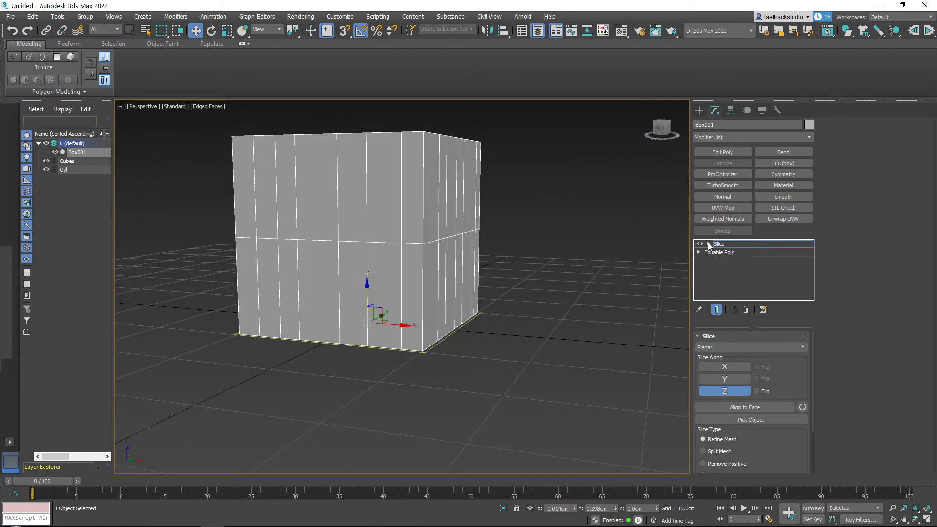
{"action": "left_click", "coordinate": [709, 244]}
{"action": "left_click", "coordinate": [720, 252]}
{"action": "left_click_drag", "start_coordinate": [367, 289], "coordinate": [405, 213]}
{"action": "key", "text": "e"}
{"action": "key", "text": "w"}
{"action": "middle_click_drag", "start_coordinate": [404, 214], "coordinate": [403, 158], "text": "alt"}
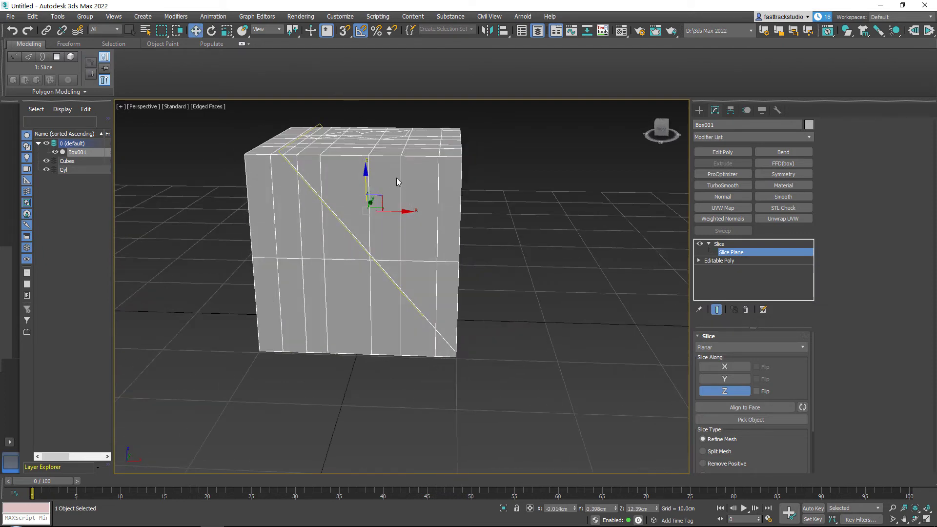
Move the slice plane to about X 9.5, Z 15.5 cm at the box's upper corner, and enable slicing along Y and X too.
{"action": "left_click_drag", "start_coordinate": [382, 196], "coordinate": [470, 167]}
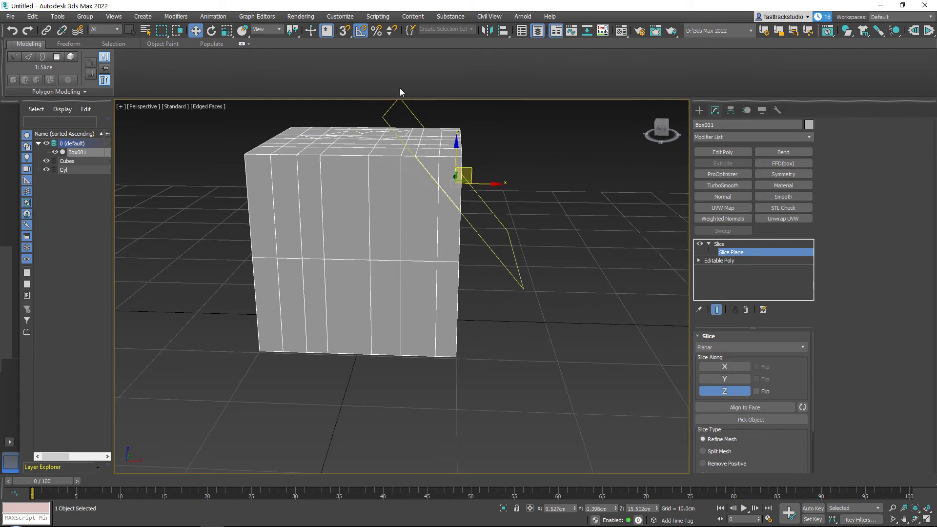
{"action": "middle_click_drag", "start_coordinate": [482, 129], "coordinate": [457, 202]}
{"action": "scroll", "coordinate": [457, 202], "scroll_direction": "up", "scroll_amount": 3}
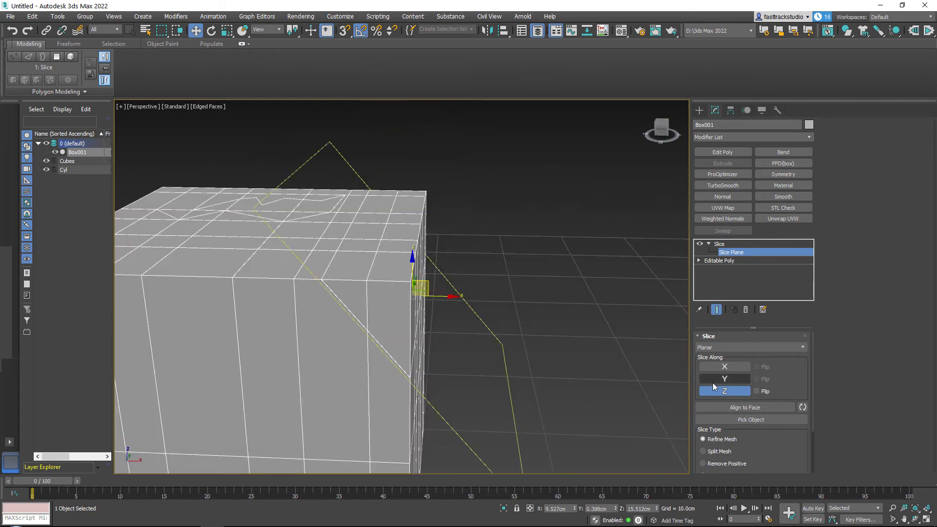
{"action": "middle_click_drag", "start_coordinate": [531, 393], "coordinate": [453, 281]}
{"action": "left_click", "coordinate": [723, 380]}
{"action": "scroll", "coordinate": [569, 320], "scroll_direction": "down", "scroll_amount": 5}
{"action": "left_click", "coordinate": [724, 366]}
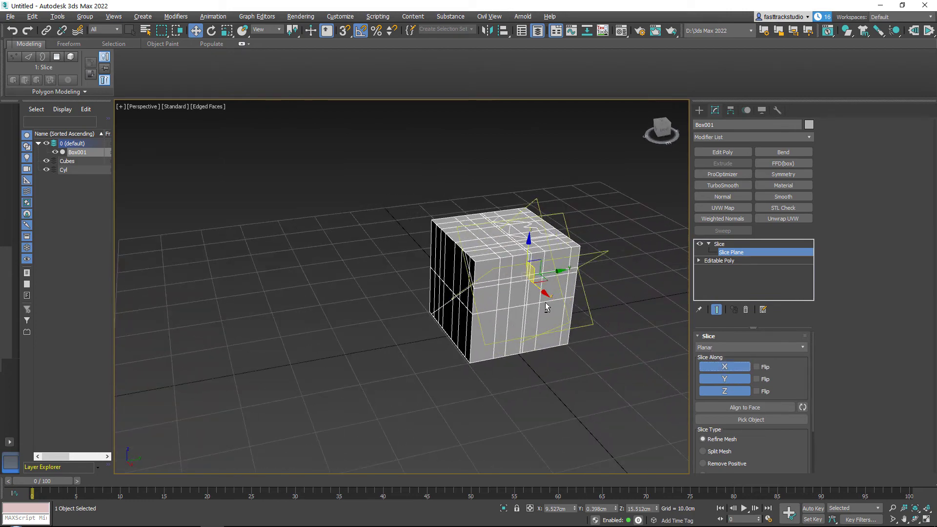
Move the slice plane across to about X -11.4, Z 14.6 cm on the opposite side, and disable slicing along X and Y.
{"action": "middle_click_drag", "start_coordinate": [576, 293], "coordinate": [525, 244], "text": "alt"}
{"action": "left_click_drag", "start_coordinate": [536, 265], "coordinate": [404, 272]}
{"action": "middle_click_drag", "start_coordinate": [403, 272], "coordinate": [453, 280], "text": "alt"}
{"action": "scroll", "coordinate": [490, 287], "scroll_direction": "up", "scroll_amount": 2}
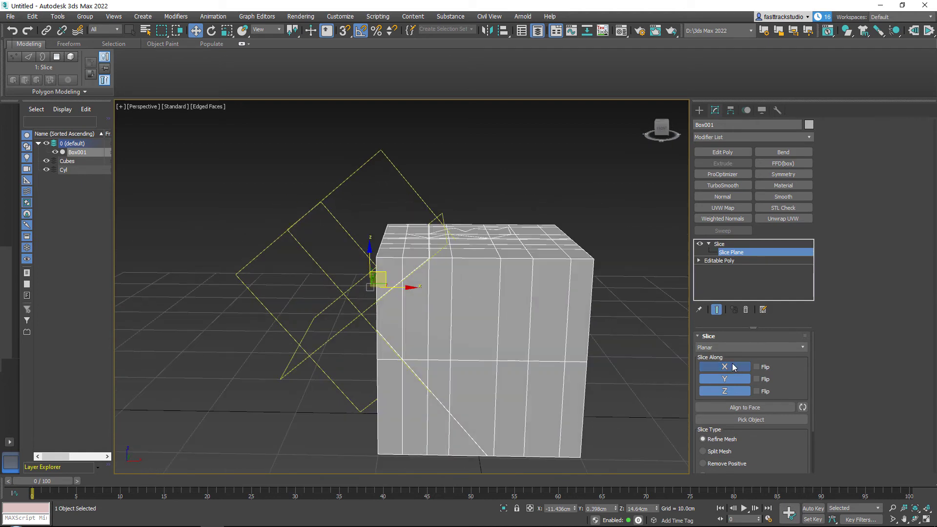
{"action": "left_click", "coordinate": [724, 367]}
{"action": "left_click", "coordinate": [724, 379]}
Set the slice type to Split Mesh and inspect the cut around the box.
{"action": "scroll", "coordinate": [720, 394], "scroll_direction": "down", "scroll_amount": 3}
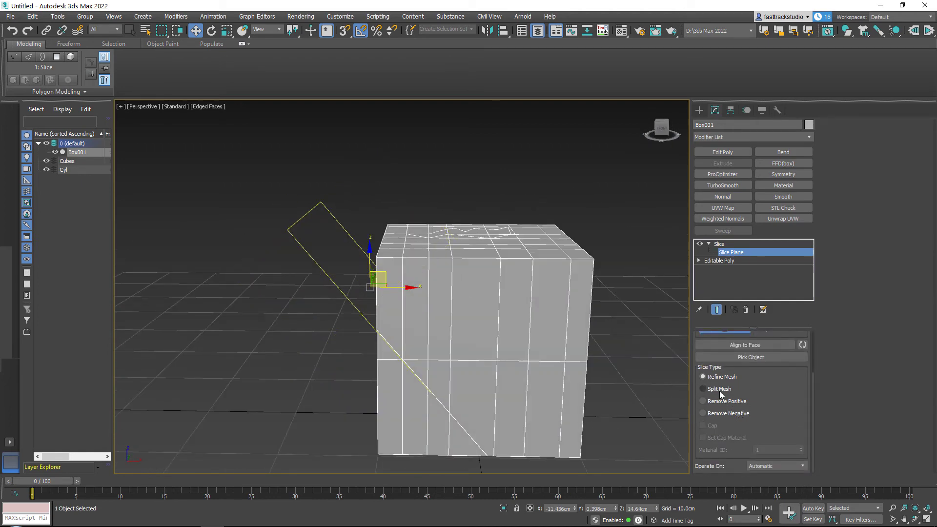
{"action": "left_click", "coordinate": [711, 392]}
{"action": "middle_click_drag", "start_coordinate": [352, 318], "coordinate": [477, 324], "text": "alt"}
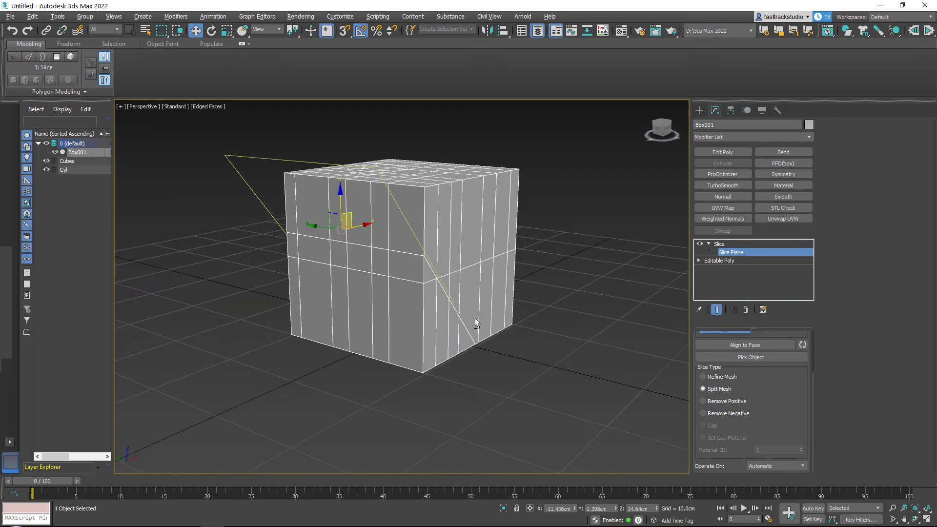
Try to pick the box itself as the slice object, and set the slice type back to Refine Mesh.
{"action": "left_click", "coordinate": [753, 358]}
{"action": "left_click", "coordinate": [496, 270]}
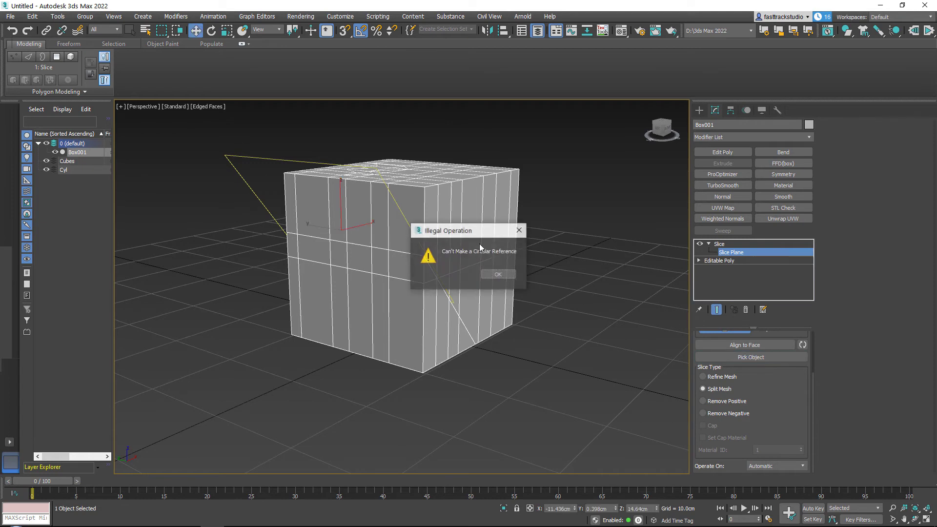
{"action": "left_click", "coordinate": [501, 277]}
{"action": "middle_click_drag", "start_coordinate": [559, 277], "coordinate": [532, 288], "text": "alt"}
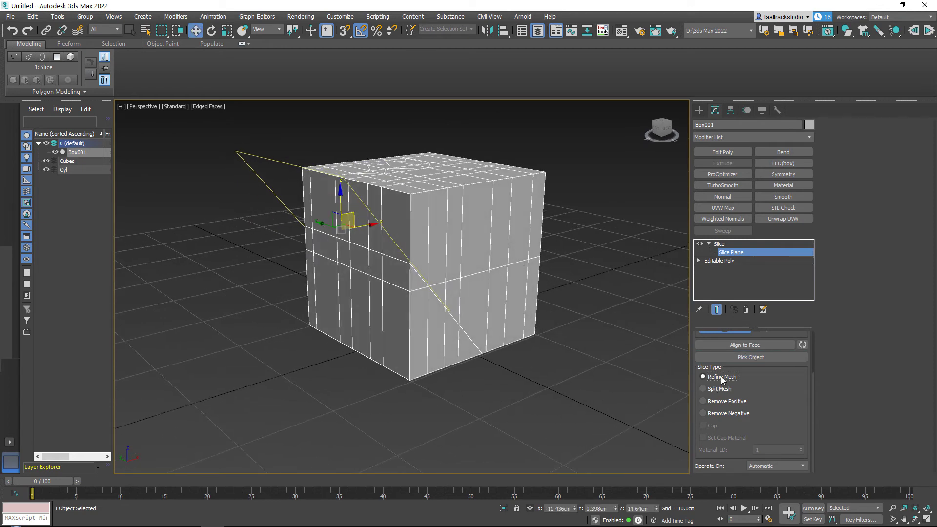
Preview the Remove Positive slice type, and switch to Remove Negative with Cap enabled to close the opening.
{"action": "left_click", "coordinate": [726, 401]}
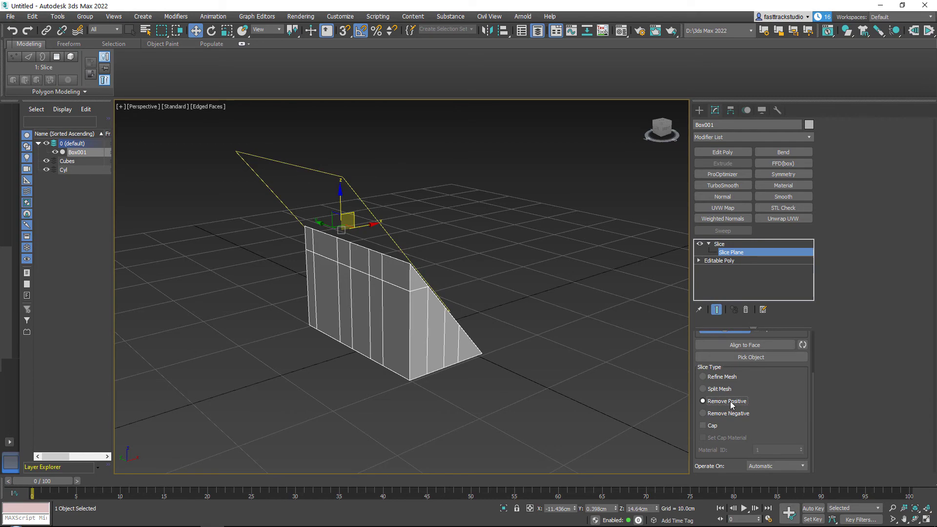
{"action": "middle_click_drag", "start_coordinate": [590, 363], "coordinate": [702, 418], "text": "alt"}
{"action": "left_click", "coordinate": [704, 414]}
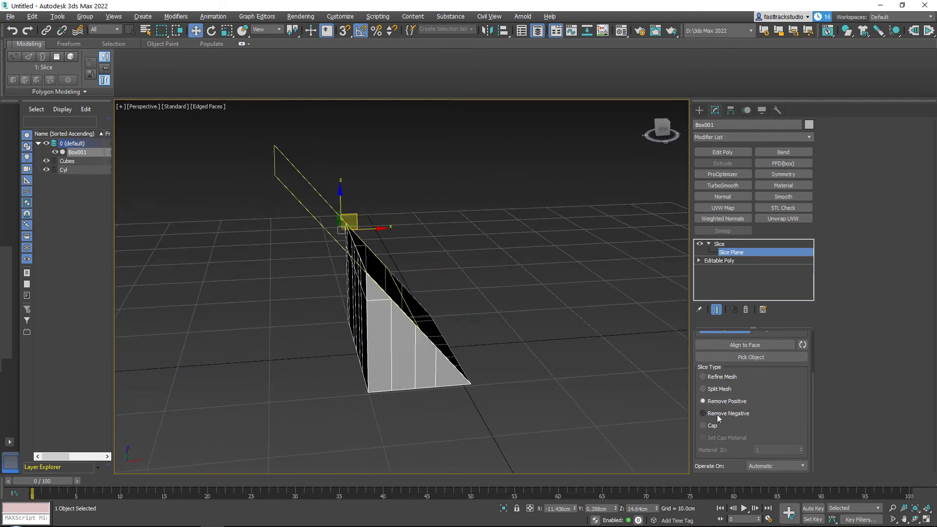
{"action": "middle_click_drag", "start_coordinate": [364, 239], "coordinate": [572, 420], "text": "alt"}
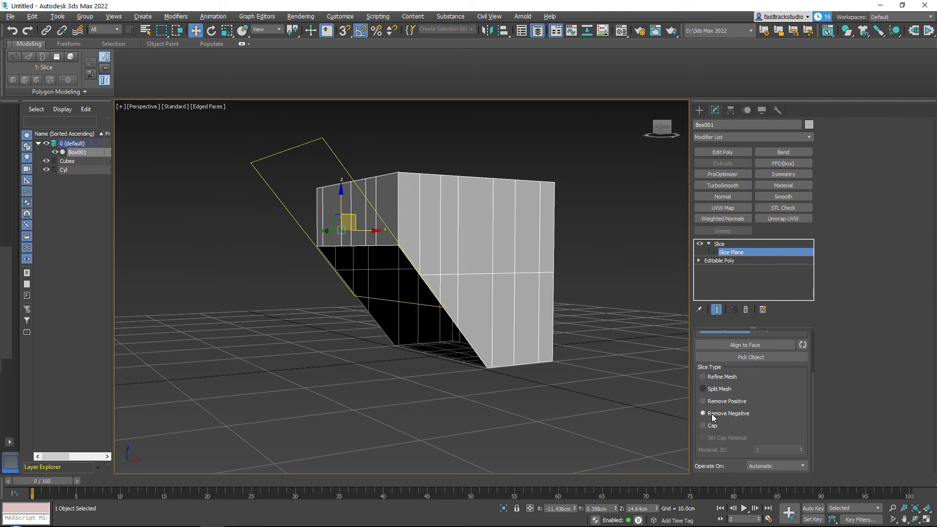
{"action": "left_click", "coordinate": [712, 425]}
{"action": "middle_click_drag", "start_coordinate": [446, 333], "coordinate": [476, 264], "text": "alt"}
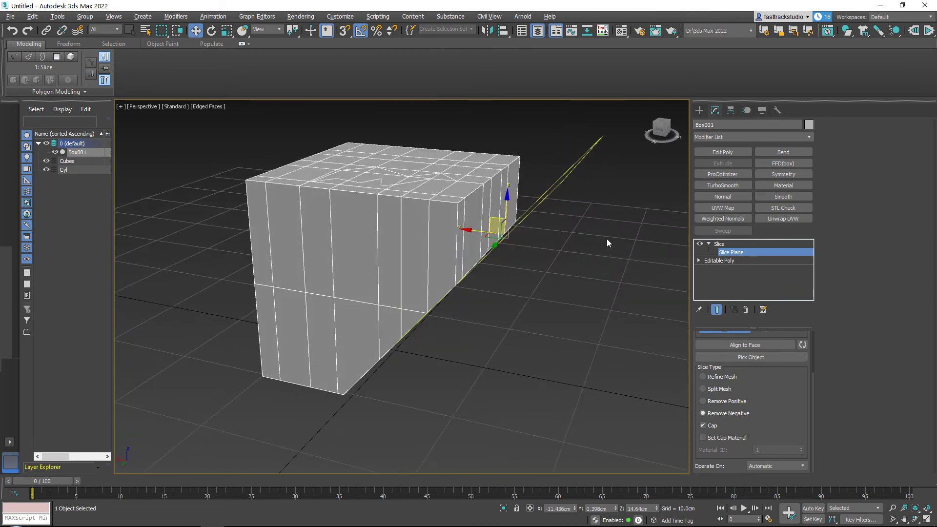
Rotate the slice plane steeper and move it to about X -6.7, Z 13.0 cm to cut off the box's upper corner.
{"action": "key", "text": "e"}
{"action": "left_click_drag", "start_coordinate": [527, 208], "coordinate": [502, 185]}
{"action": "key", "text": "w"}
{"action": "middle_click_drag", "start_coordinate": [497, 212], "coordinate": [516, 209], "text": "alt"}
{"action": "left_click_drag", "start_coordinate": [496, 220], "coordinate": [437, 240]}
{"action": "key", "text": "r"}
{"action": "key", "text": "w"}
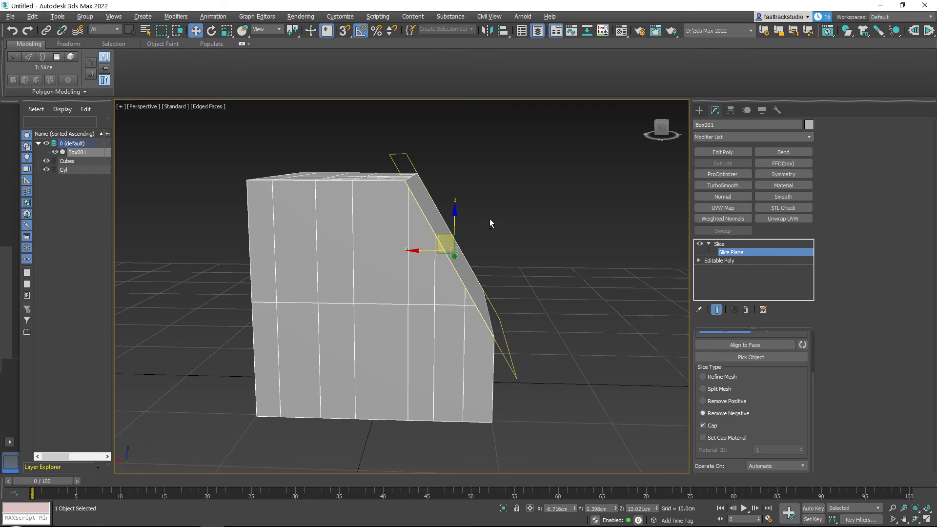
Nudge the slice plane to about X -6.8, Z 13.2 cm to adjust the capped corner cut.
{"action": "middle_click_drag", "start_coordinate": [489, 224], "coordinate": [393, 234], "text": "alt"}
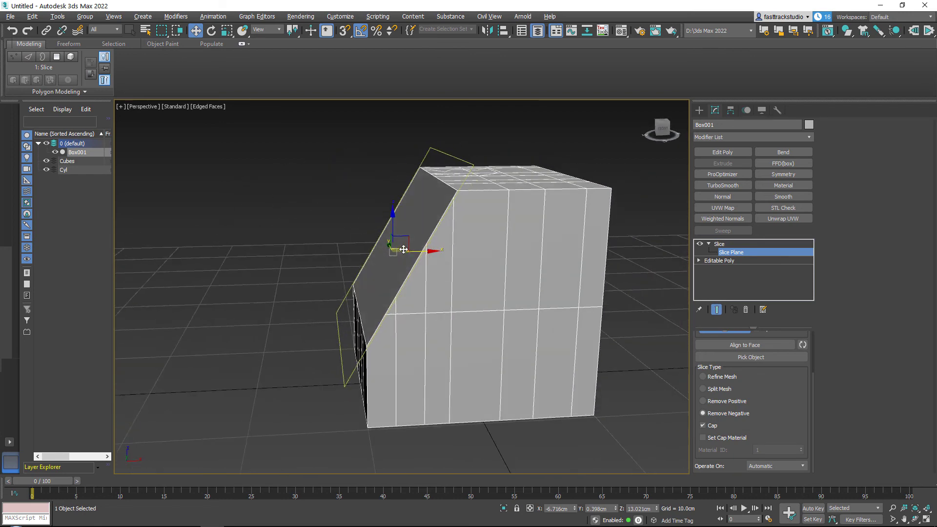
{"action": "left_click_drag", "start_coordinate": [410, 240], "coordinate": [434, 129]}
{"action": "key", "text": "e"}
{"action": "key", "text": "w"}
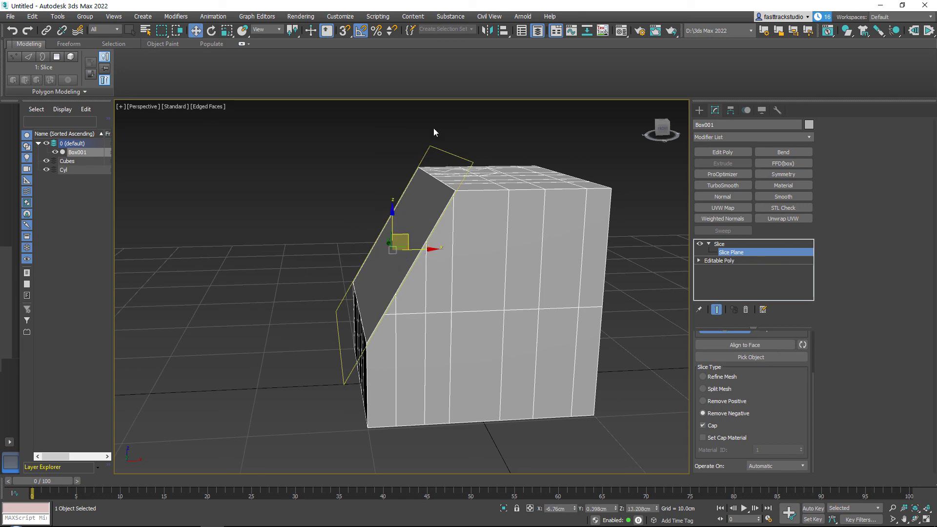
{"action": "middle_click_drag", "start_coordinate": [443, 243], "coordinate": [413, 251]}
{"action": "scroll", "coordinate": [761, 399], "scroll_direction": "up", "scroll_amount": 2}
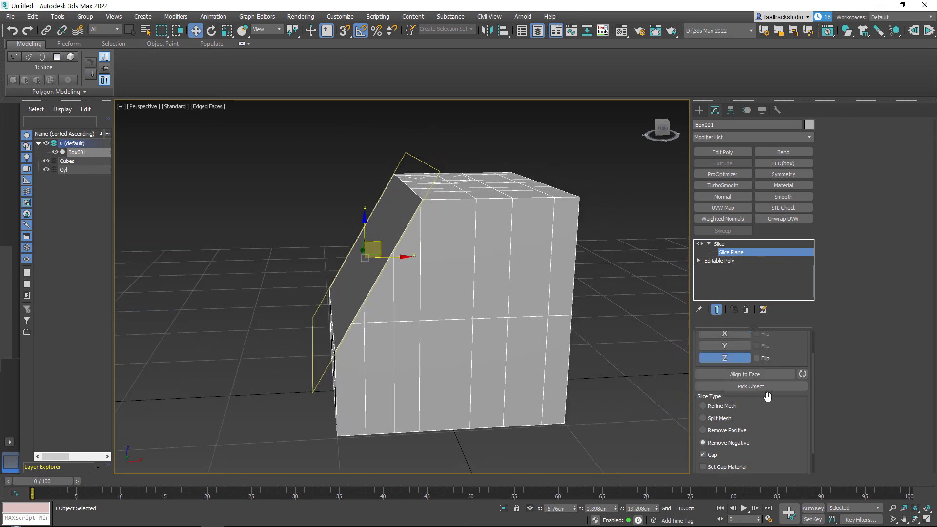
Align the slice plane to the box's front face and inspect it from several angles.
{"action": "left_click", "coordinate": [755, 408]}
{"action": "left_click", "coordinate": [530, 268]}
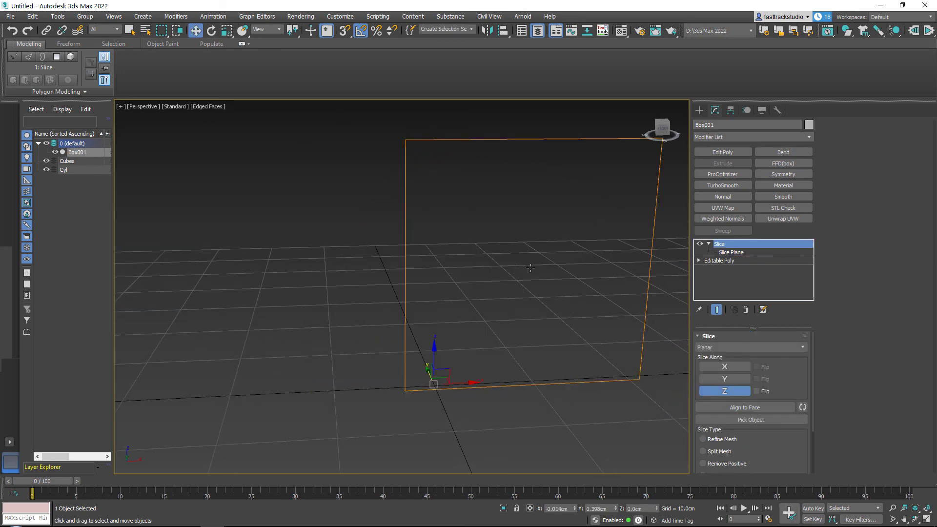
{"action": "middle_click_drag", "start_coordinate": [530, 268], "coordinate": [542, 289], "text": "alt"}
{"action": "middle_click_drag", "start_coordinate": [405, 376], "coordinate": [483, 347], "text": "alt"}
{"action": "middle_click_drag", "start_coordinate": [555, 315], "coordinate": [565, 311], "text": "alt"}
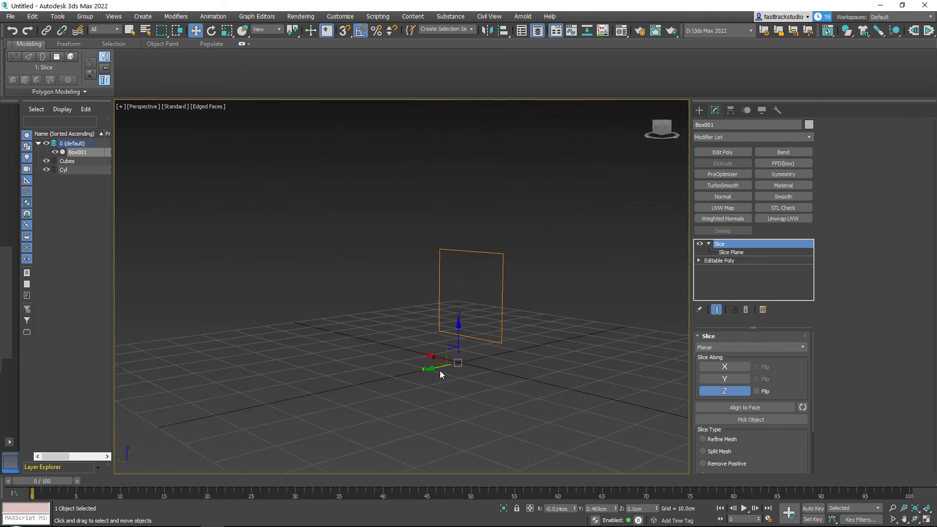
Set the slice type to Refine Mesh, then try moving the whole box along Y and undo the move.
{"action": "scroll", "coordinate": [715, 427], "scroll_direction": "down", "scroll_amount": 1}
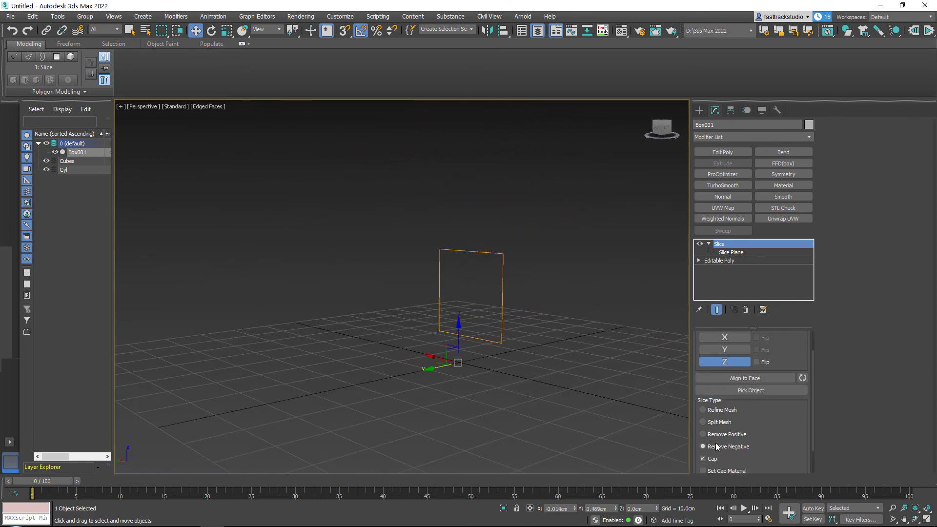
{"action": "left_click", "coordinate": [717, 411]}
{"action": "middle_click_drag", "start_coordinate": [430, 312], "coordinate": [406, 340], "text": "alt"}
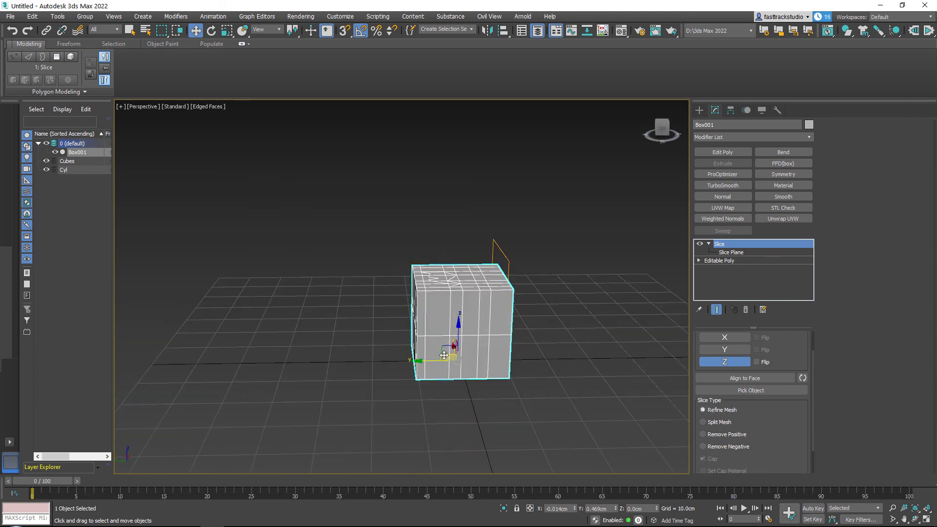
{"action": "left_click_drag", "start_coordinate": [438, 360], "coordinate": [423, 354]}
{"action": "key", "text": "ctrl+z"}
Reactivate the Slice Plane sub-object and move it inward from the box's front face to about Y -7.4 cm.
{"action": "left_click", "coordinate": [732, 254]}
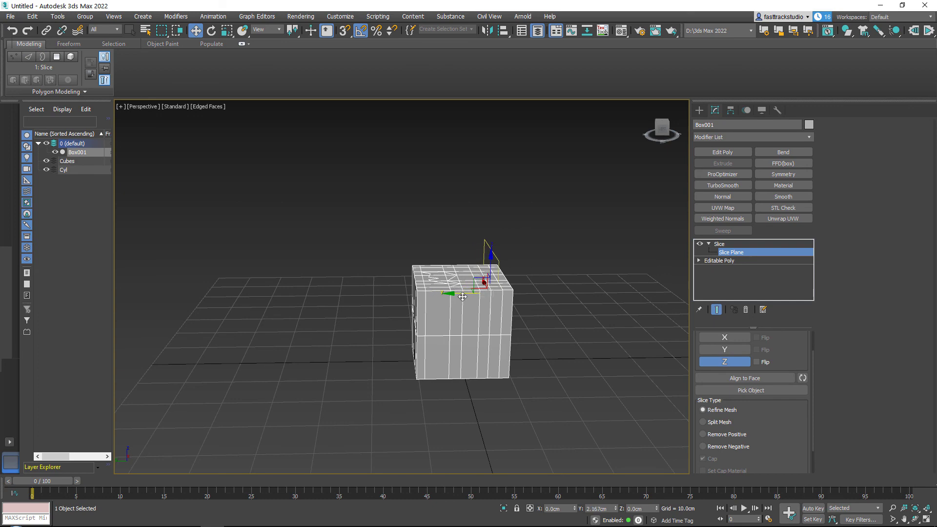
{"action": "scroll", "coordinate": [397, 303], "scroll_direction": "up", "scroll_amount": 8}
{"action": "scroll", "coordinate": [738, 405], "scroll_direction": "down", "scroll_amount": 2}
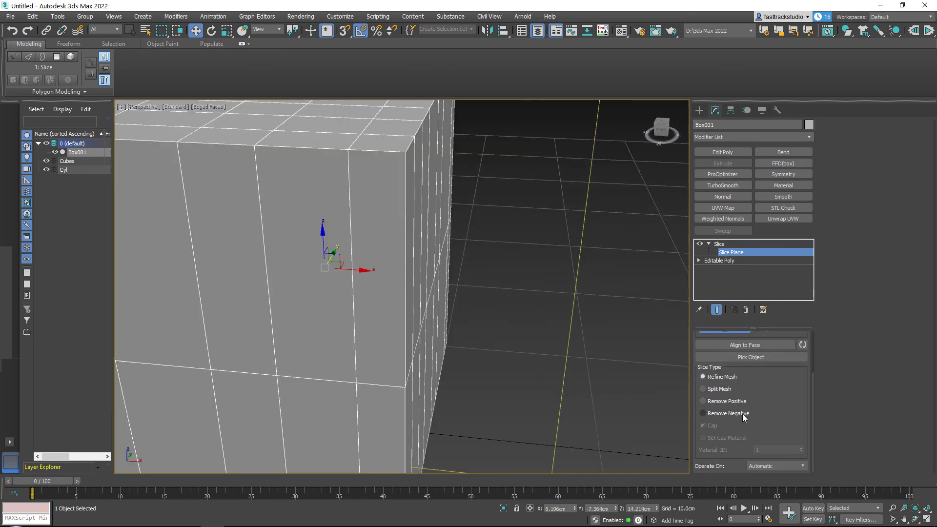
{"action": "scroll", "coordinate": [743, 414], "scroll_direction": "up", "scroll_amount": 4}
{"action": "scroll", "coordinate": [548, 259], "scroll_direction": "down", "scroll_amount": 10}
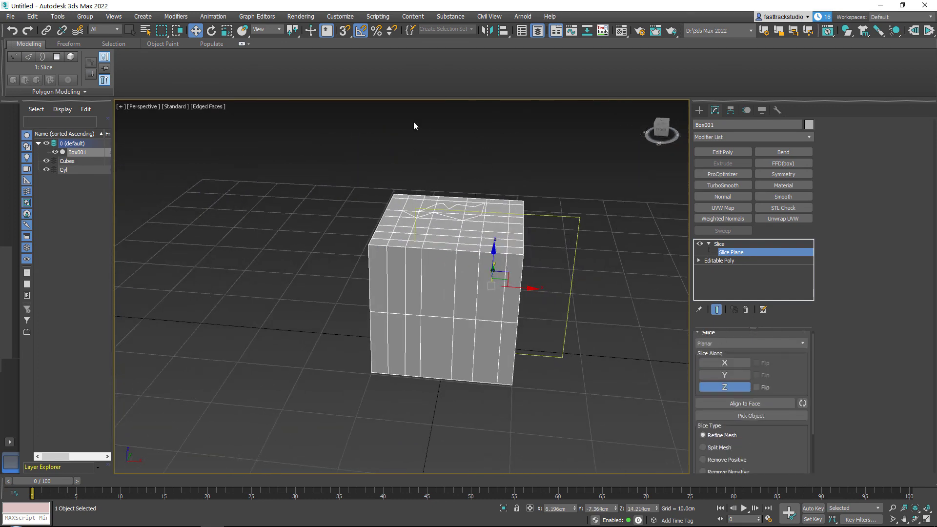